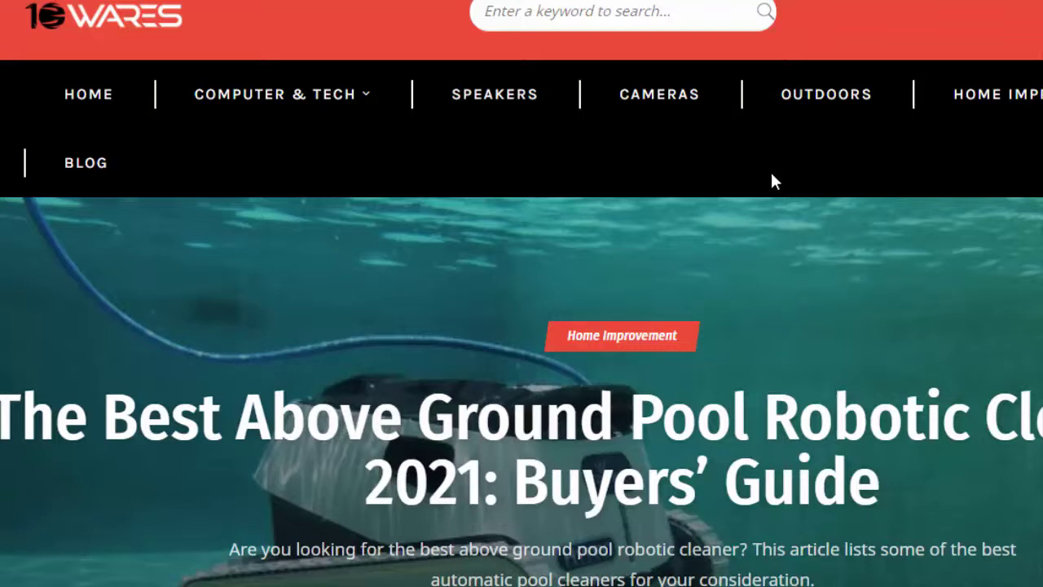
Step: Skim the above ground pool robotic cleaner article from its title to the Frequently Asked Questions and return to the introduction
scroll(773, 183, down, 8)
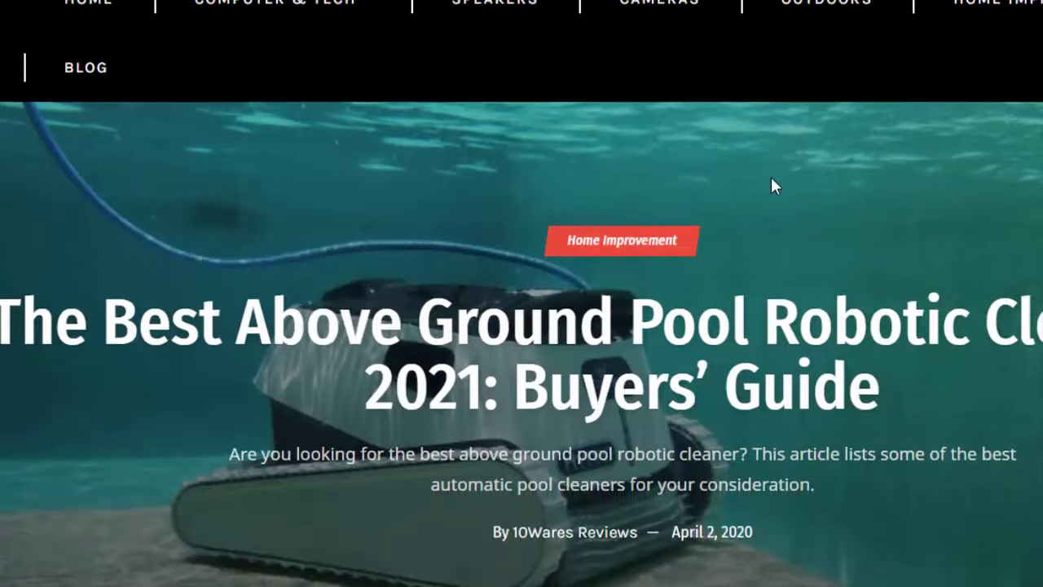
scroll(776, 188, down, 2)
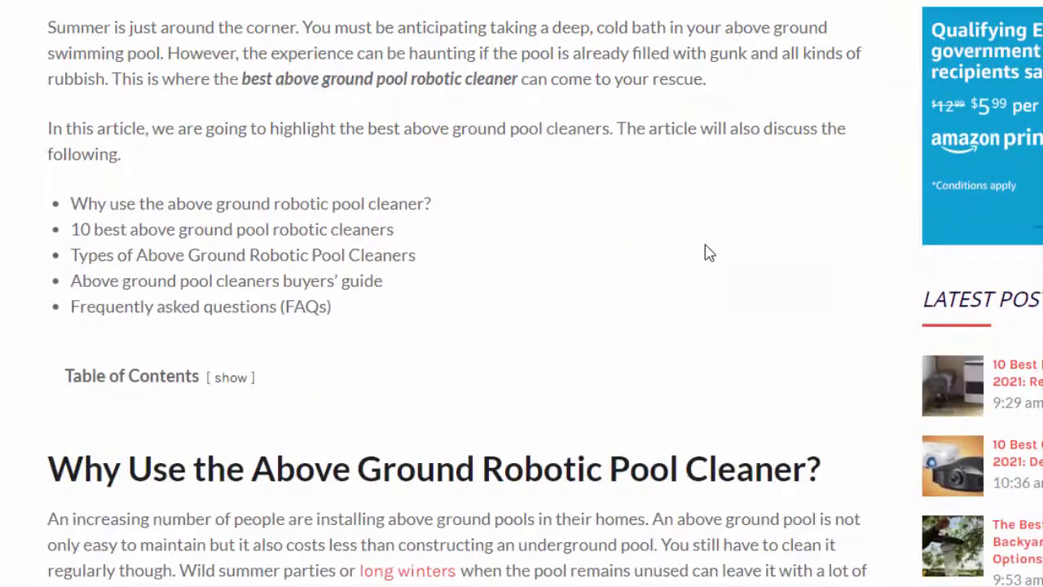
scroll(522, 293, down, 20)
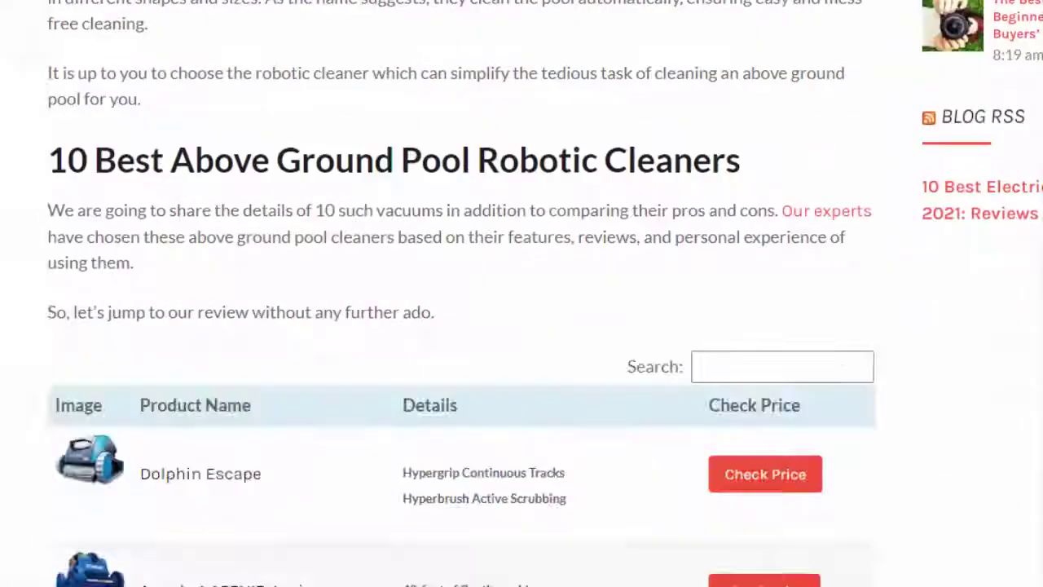
scroll(522, 293, down, 20)
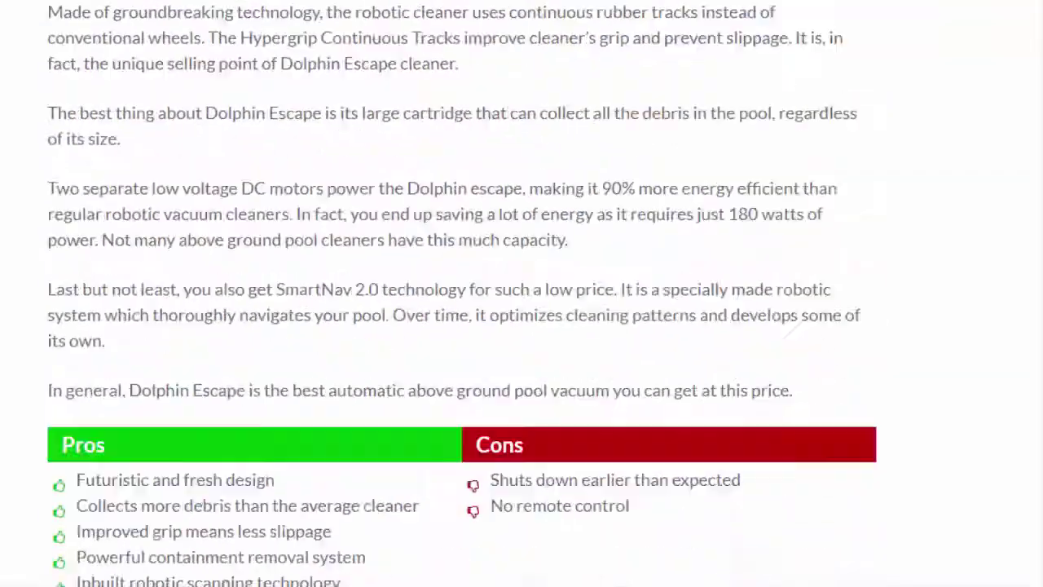
scroll(521, 294, down, 20)
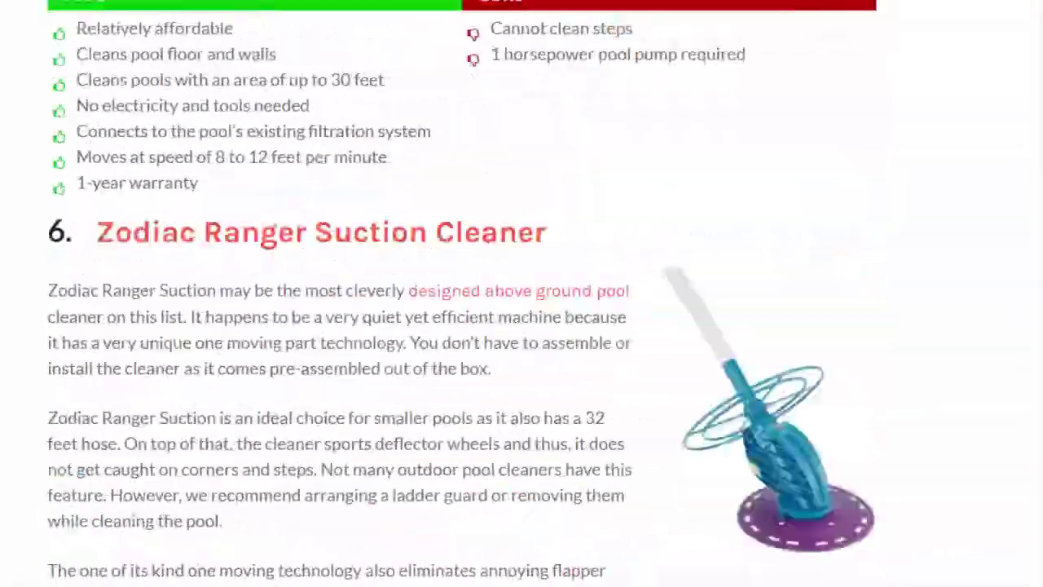
scroll(522, 294, down, 20)
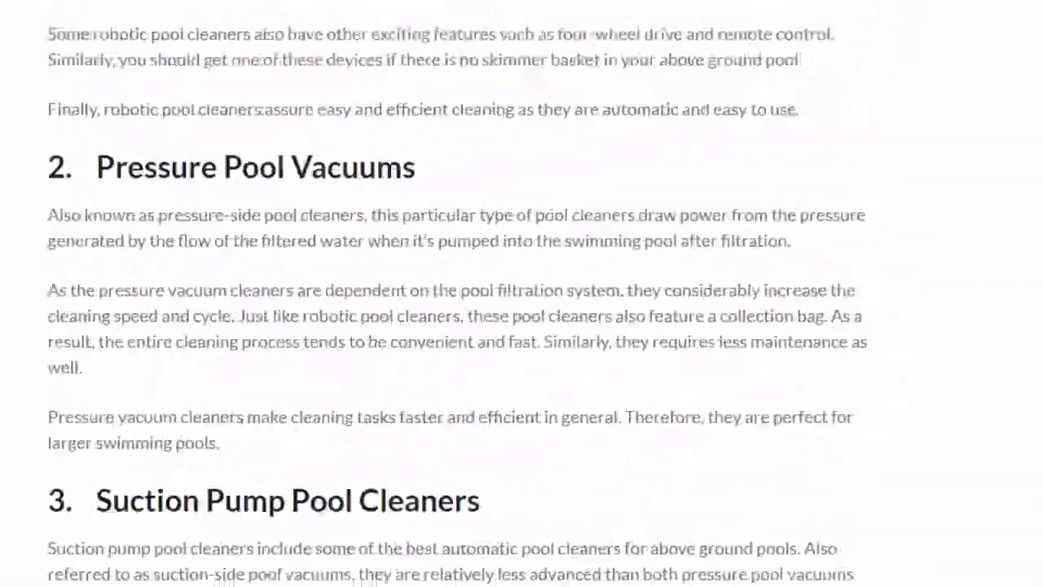
scroll(522, 293, down, 12)
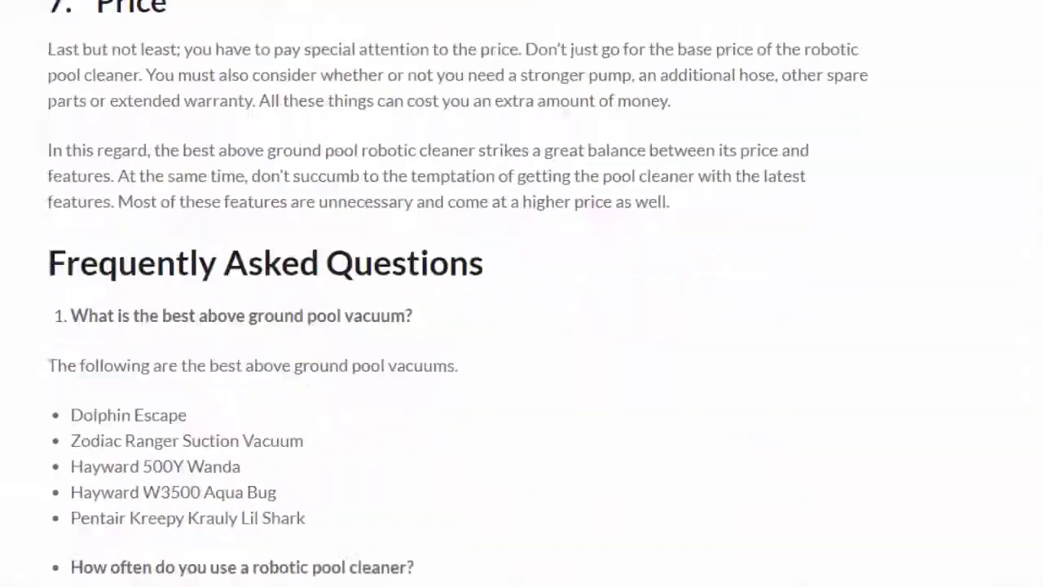
scroll(521, 293, up, 20)
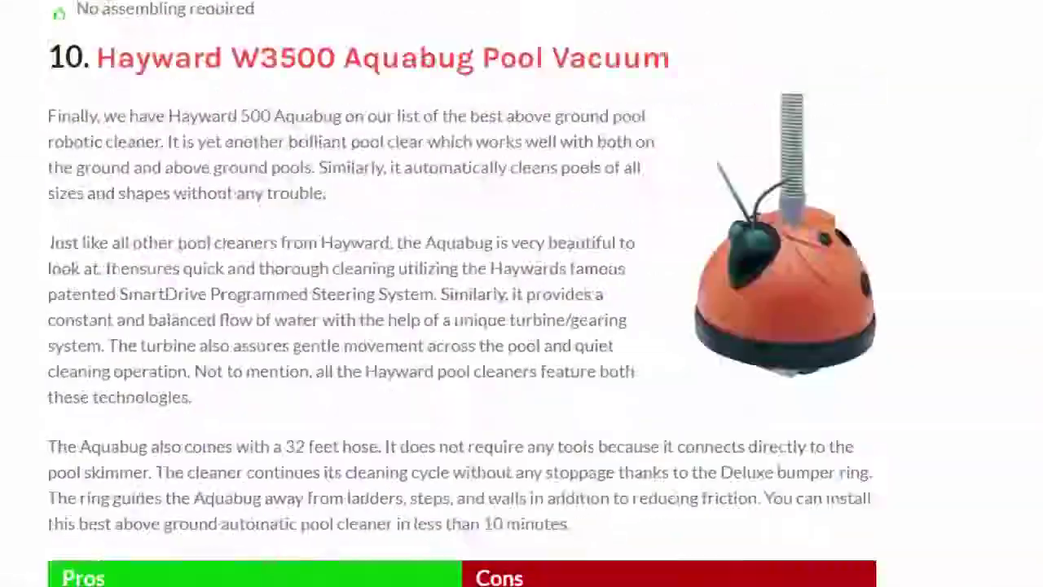
scroll(522, 293, up, 6)
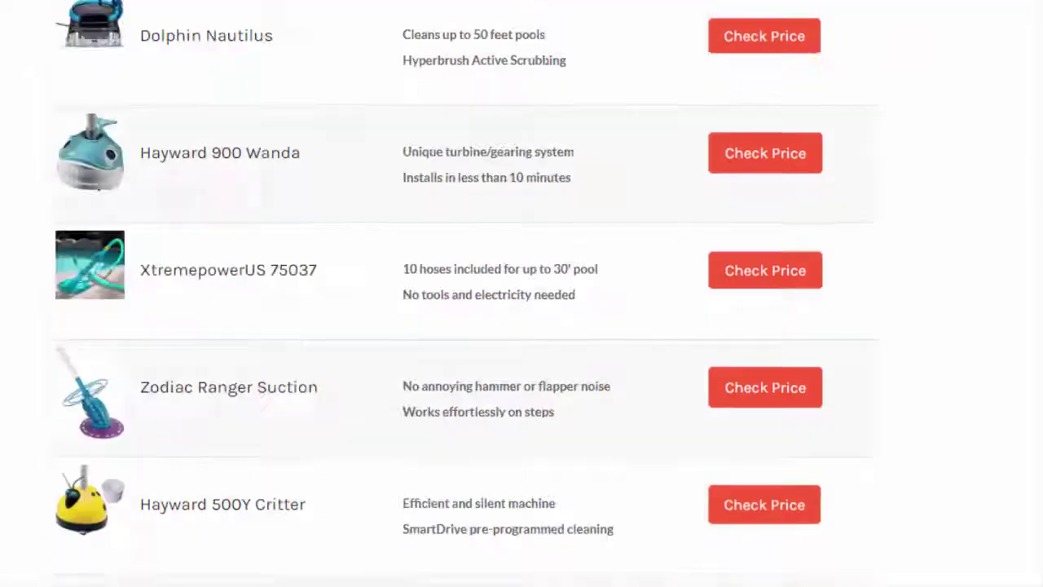
scroll(522, 294, up, 15)
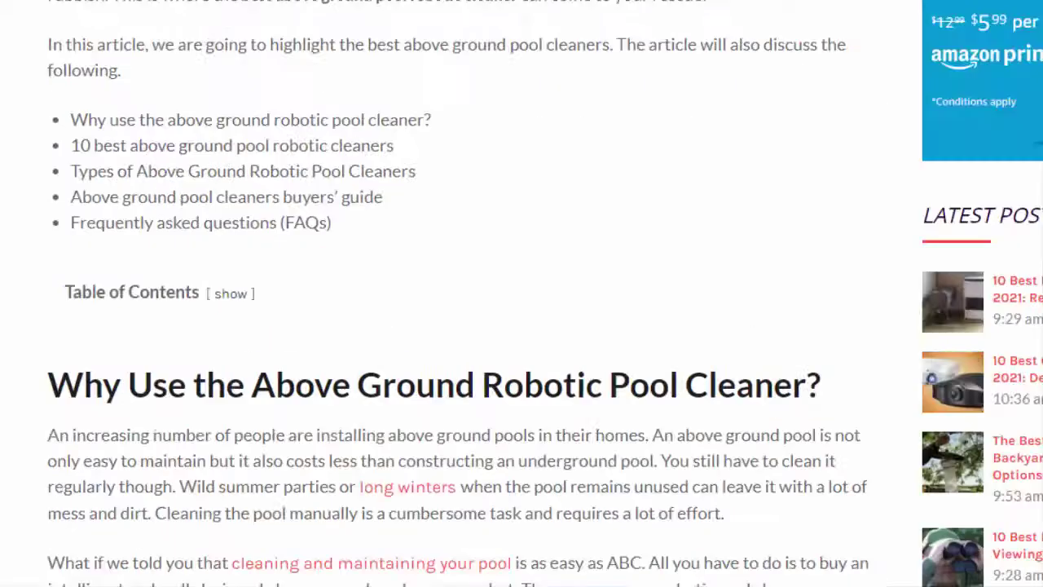
scroll(522, 294, up, 2)
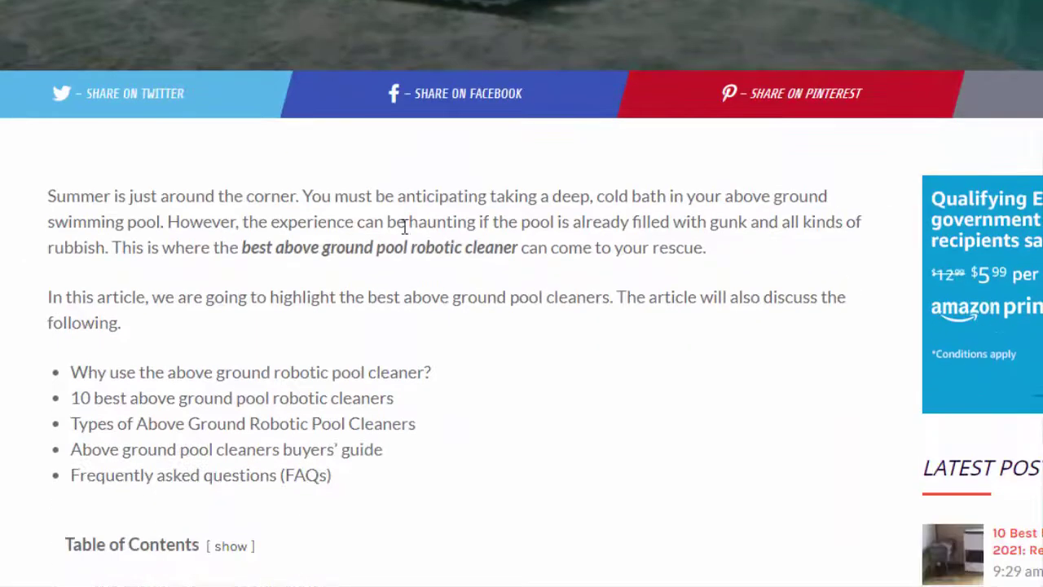
Step: Highlight the article's introduction together with its list of covered topics, and clear the selection
scroll(51, 189, down, 2)
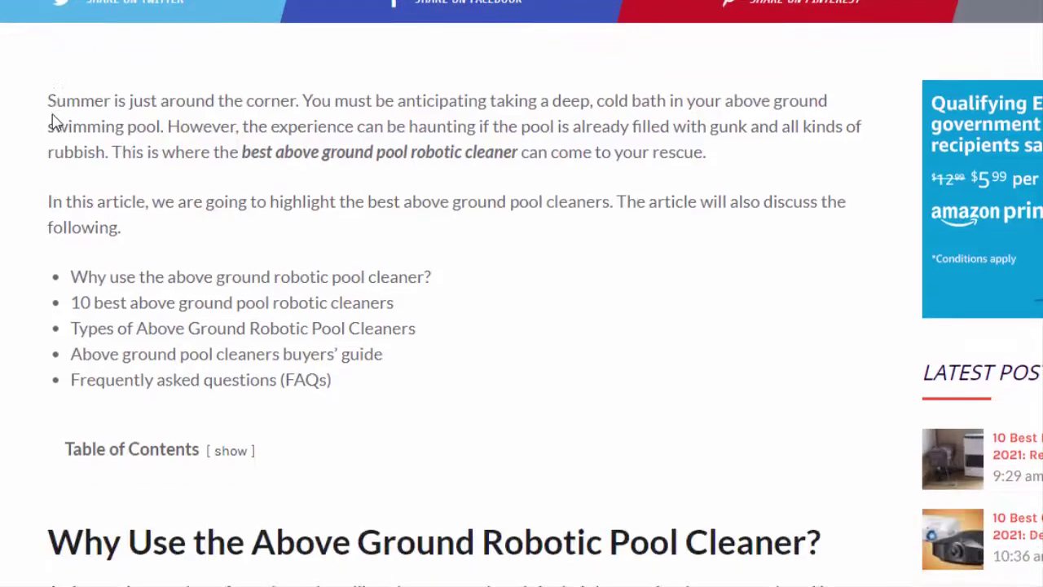
drag(65, 132, 273, 467)
click(303, 440)
scroll(570, 206, down, 3)
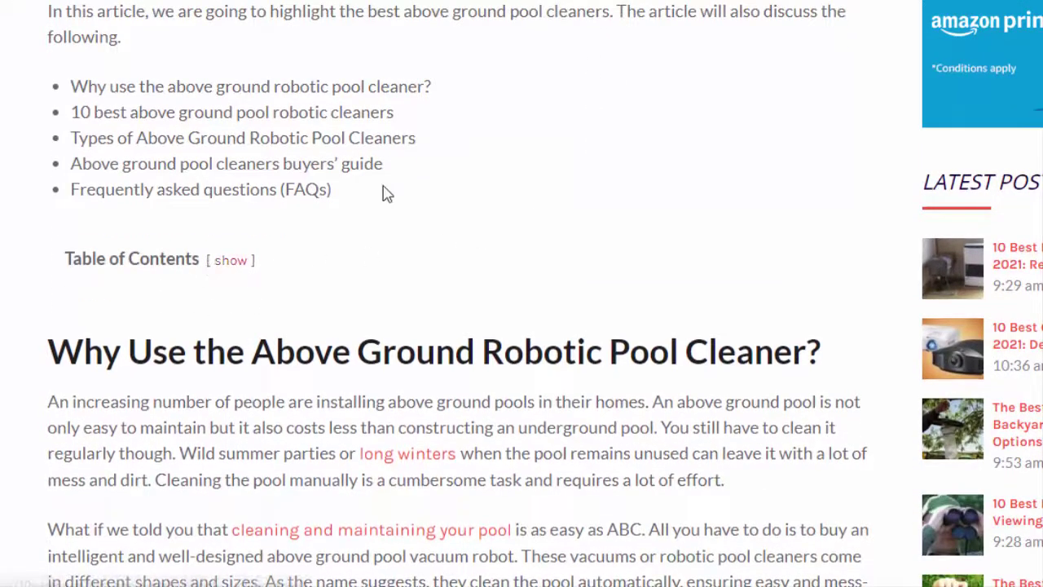
Step: Expand the Table of Contents and examine its product, cleaner type, buyers' guide, FAQ and conclusion entries
click(234, 262)
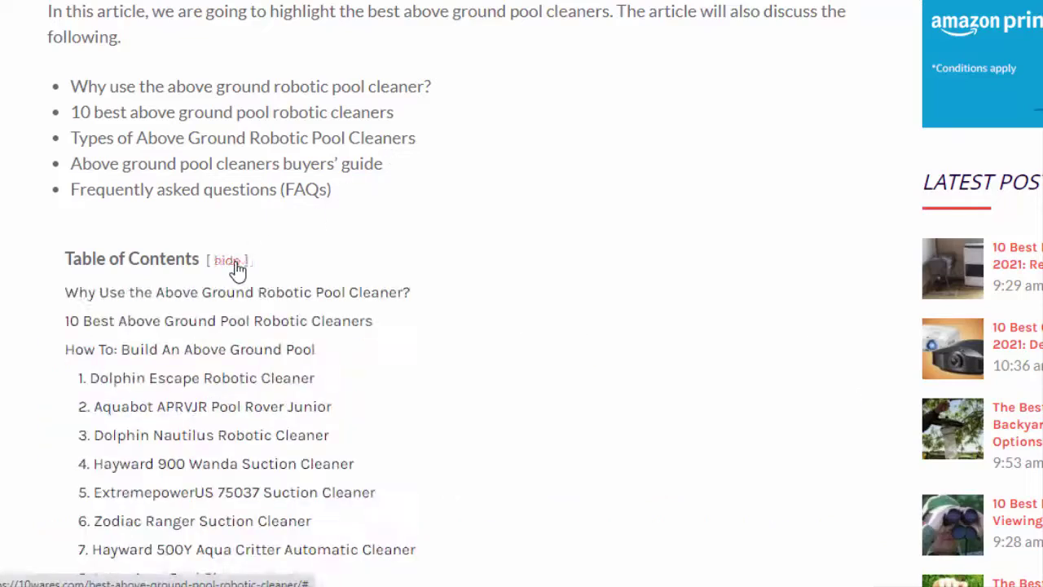
scroll(198, 384, down, 6)
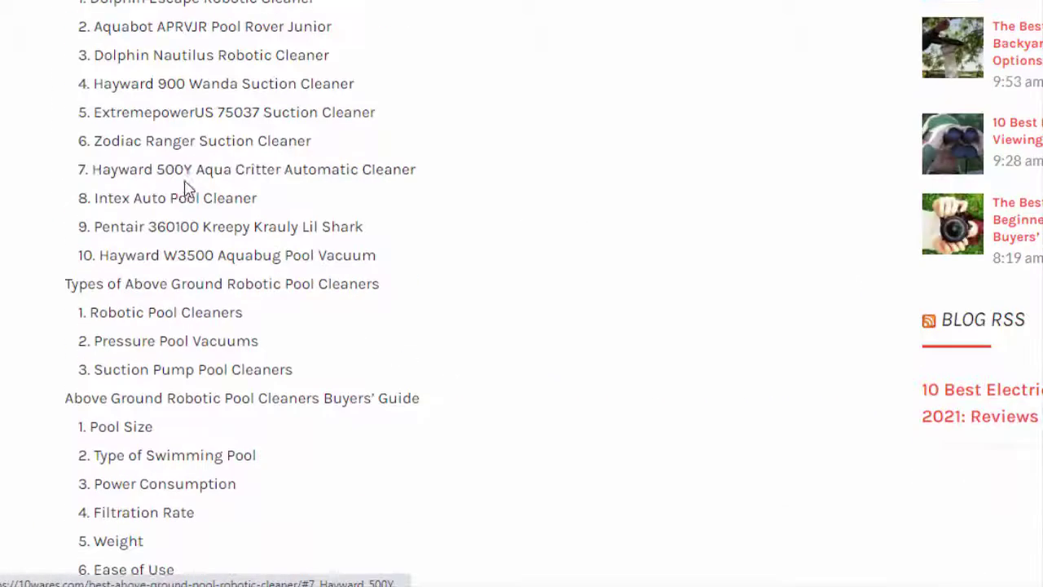
scroll(187, 194, down, 4)
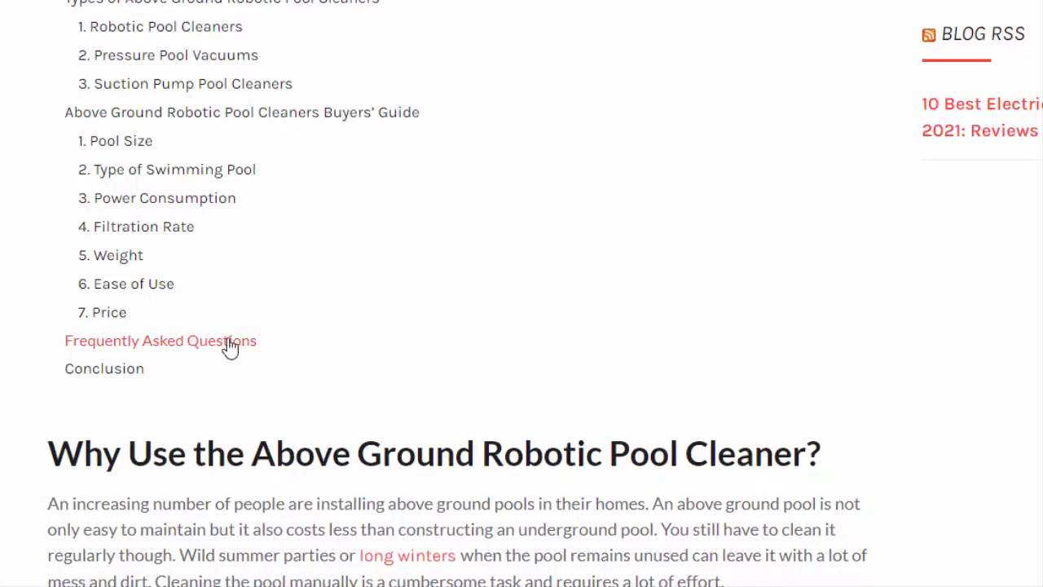
scroll(184, 354, down, 1)
scroll(185, 288, up, 2)
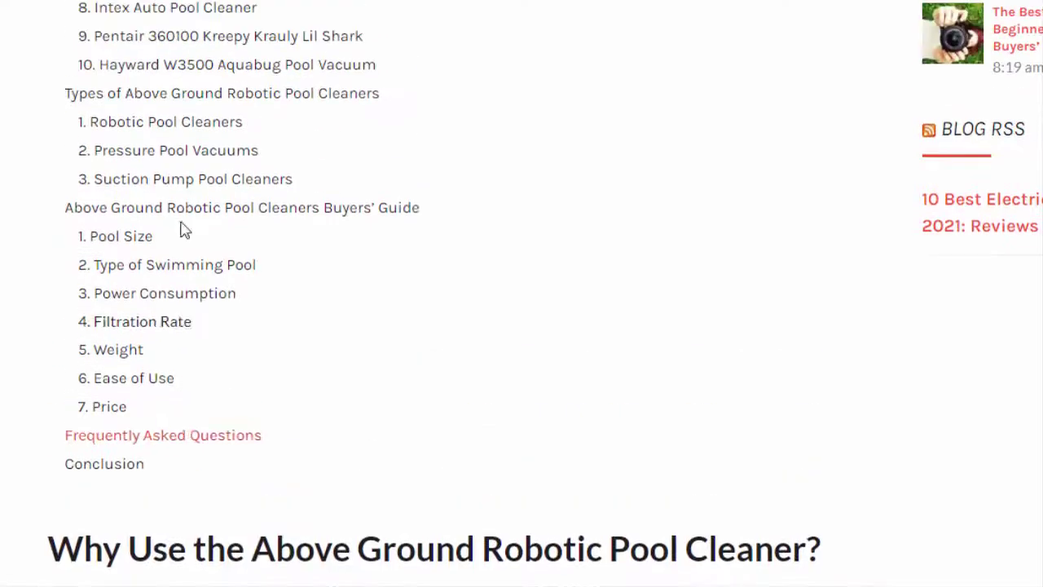
scroll(207, 155, up, 1)
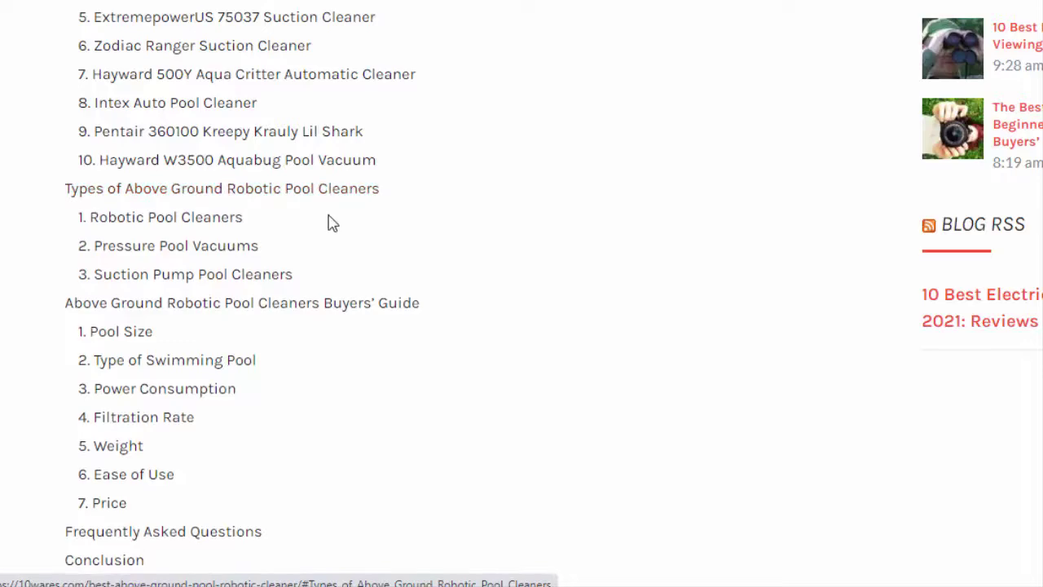
scroll(341, 228, up, 2)
scroll(352, 223, up, 3)
scroll(352, 224, down, 15)
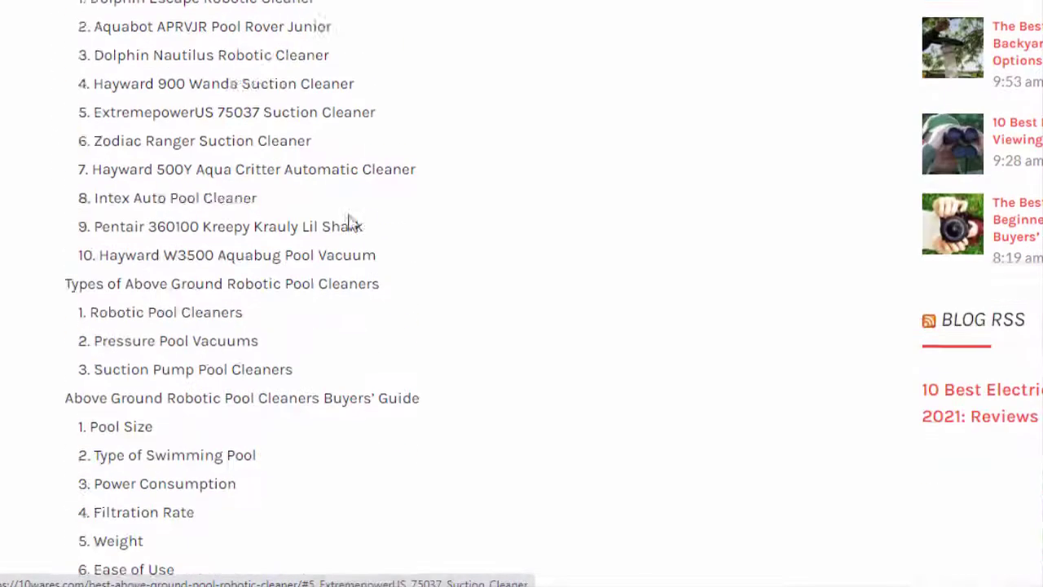
scroll(349, 221, down, 4)
Step: Return to the Table of Contents heading and collapse the list
scroll(345, 219, up, 20)
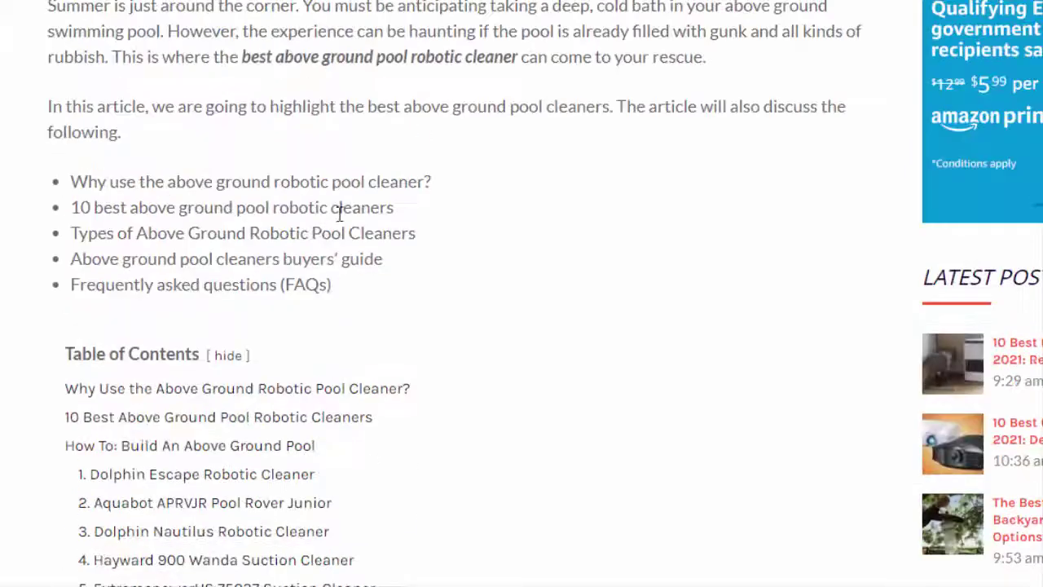
click(230, 357)
click(227, 358)
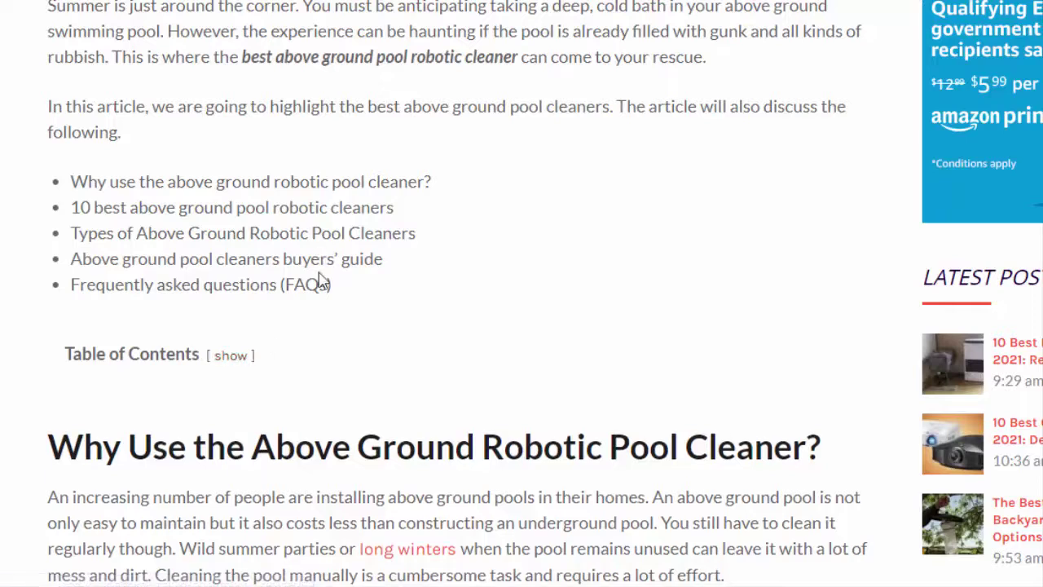
Step: Read the "Why Use the Above Ground Robotic Pool Cleaner?" section through to the 10 best cleaners heading
scroll(287, 331, down, 1)
scroll(290, 310, down, 1)
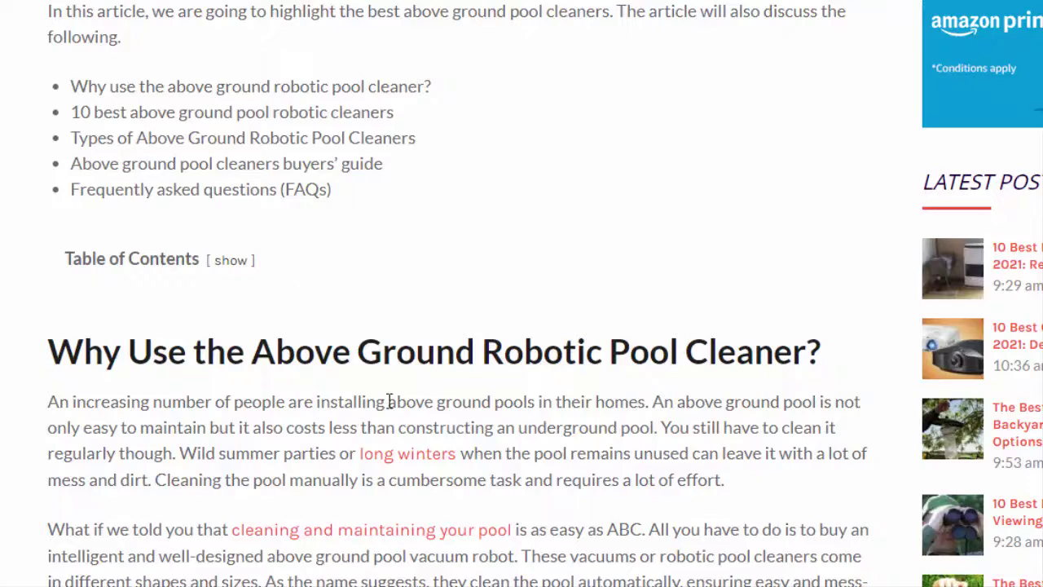
scroll(391, 391, down, 1)
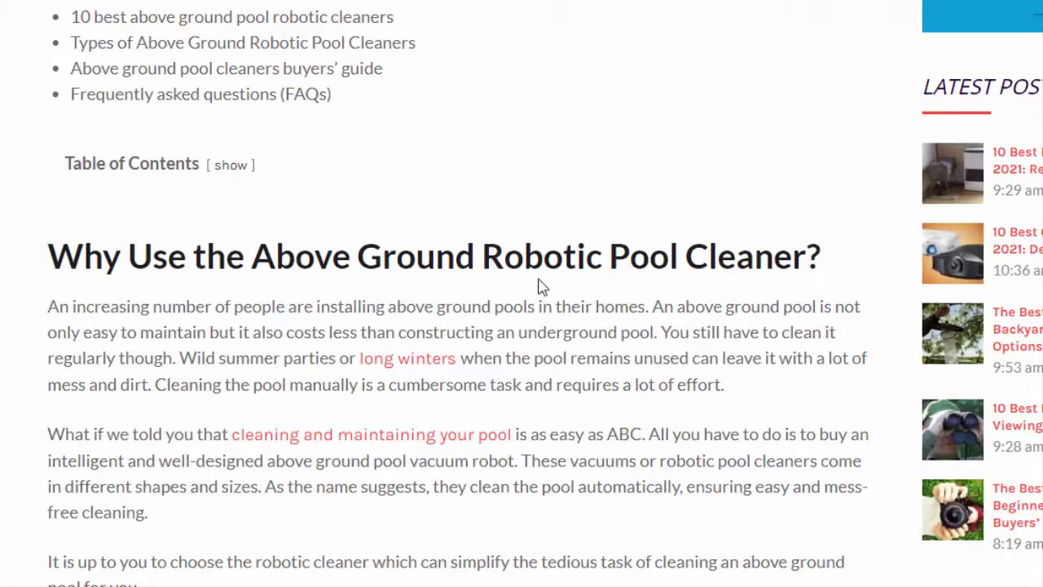
scroll(582, 303, down, 2)
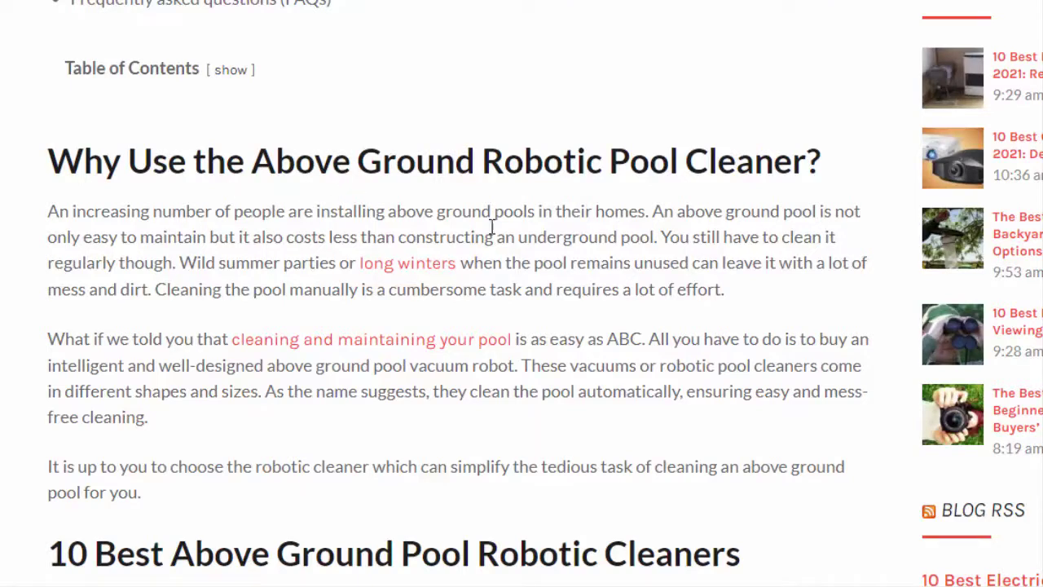
scroll(541, 230, down, 2)
scroll(514, 138, up, 1)
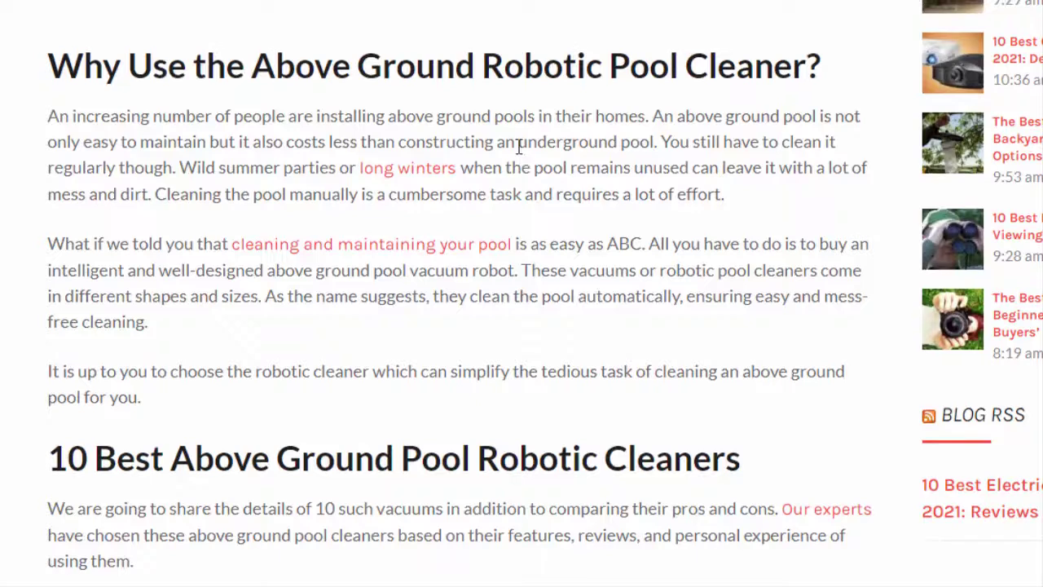
scroll(472, 224, down, 2)
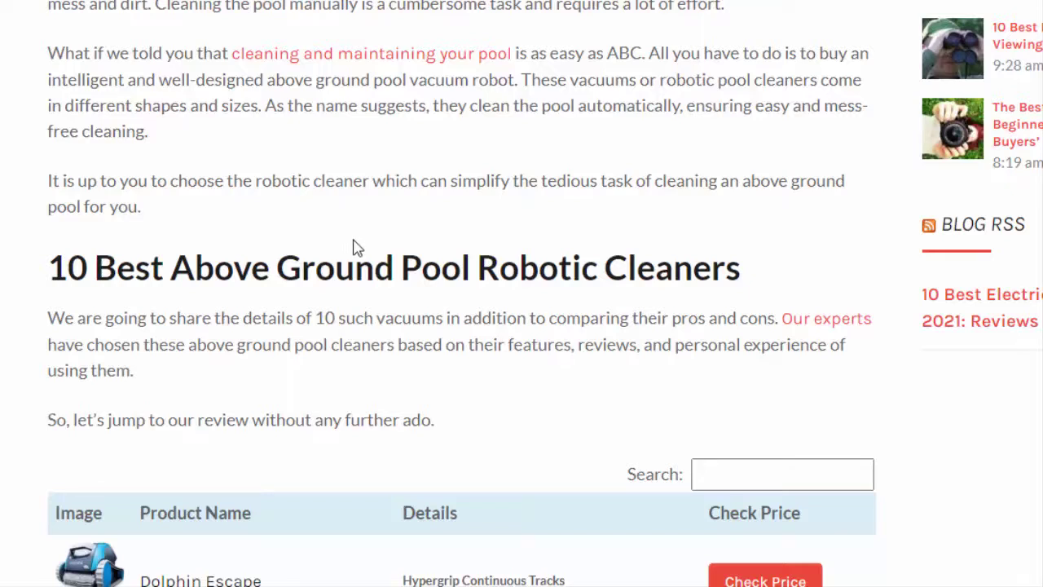
Step: Examine the product comparison table of the 10 best cleaners from Dolphin Escape to Hayward 500 Aquabug, including details and price links
scroll(354, 245, down, 2)
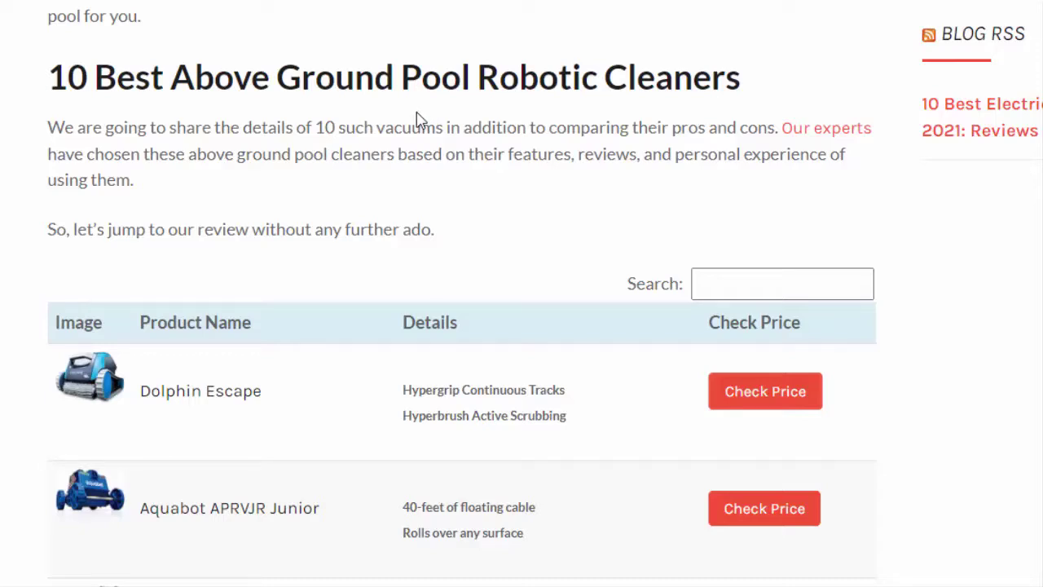
scroll(412, 137, down, 1)
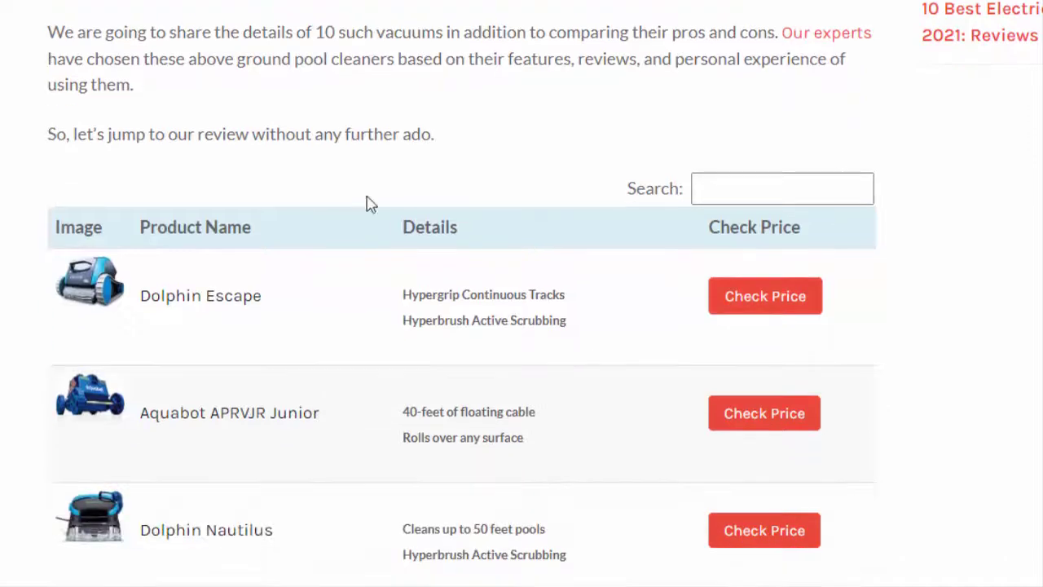
scroll(316, 122, down, 2)
scroll(316, 122, down, 1)
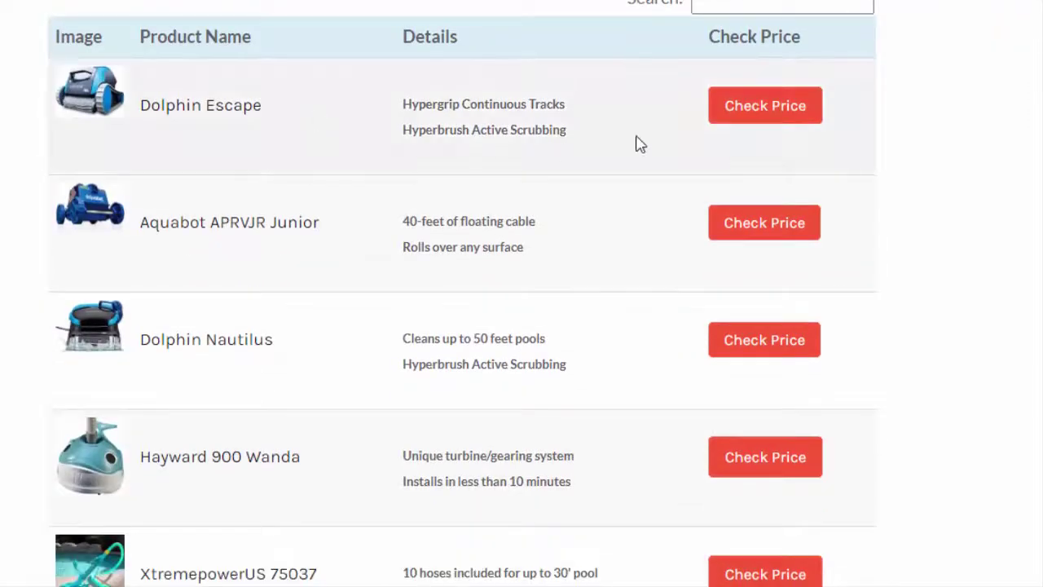
scroll(785, 168, down, 3)
scroll(790, 168, down, 4)
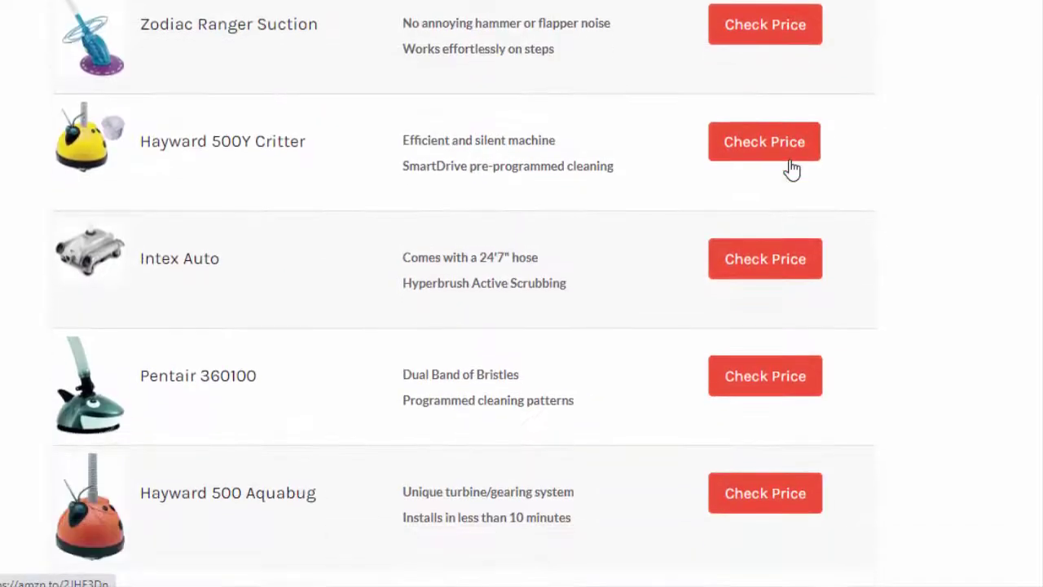
scroll(792, 168, down, 2)
scroll(790, 170, up, 11)
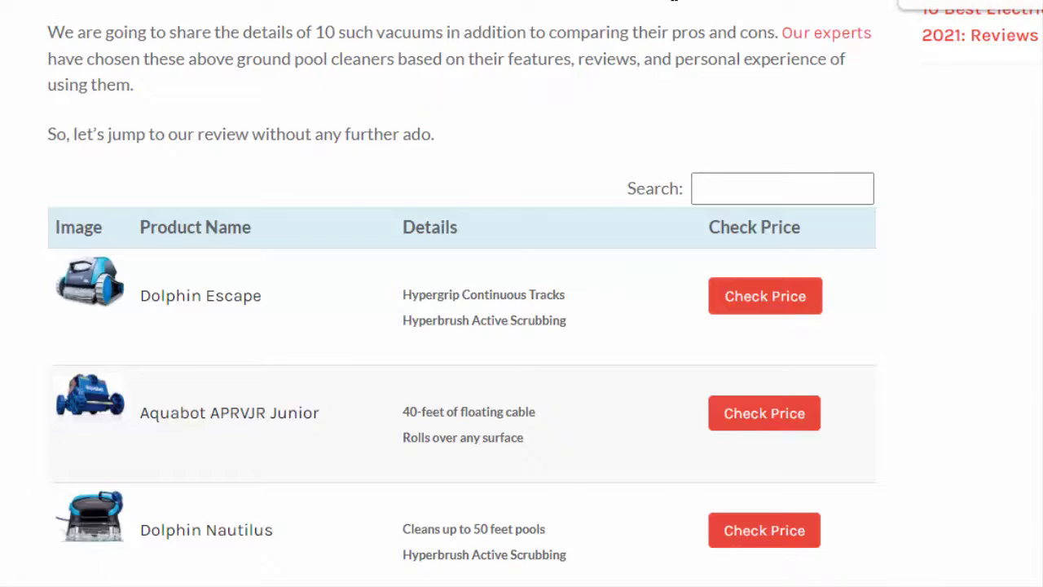
Step: Inspect the Dolphin Escape Robotic Cleaner review and its linked product image, and return to the start of the comparison table
scroll(689, 97, down, 5)
scroll(688, 97, down, 10)
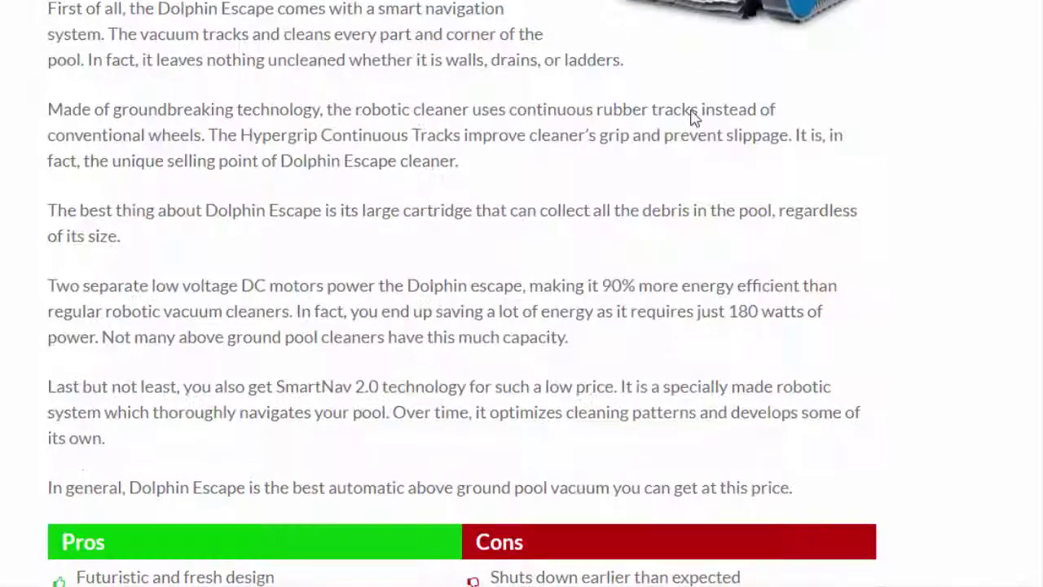
scroll(732, 141, up, 2)
right_click(732, 140)
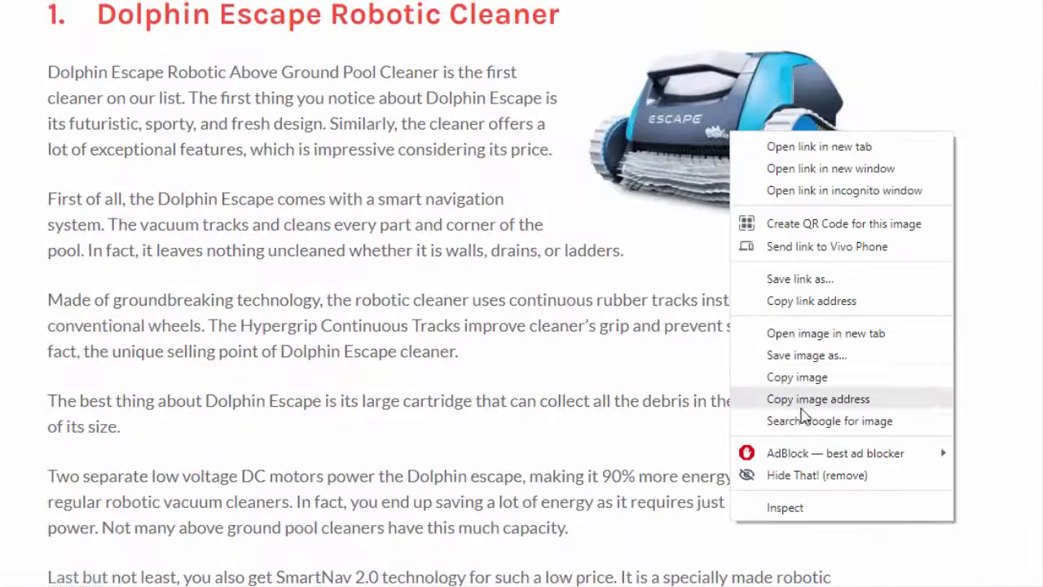
click(1040, 378)
scroll(927, 333, up, 10)
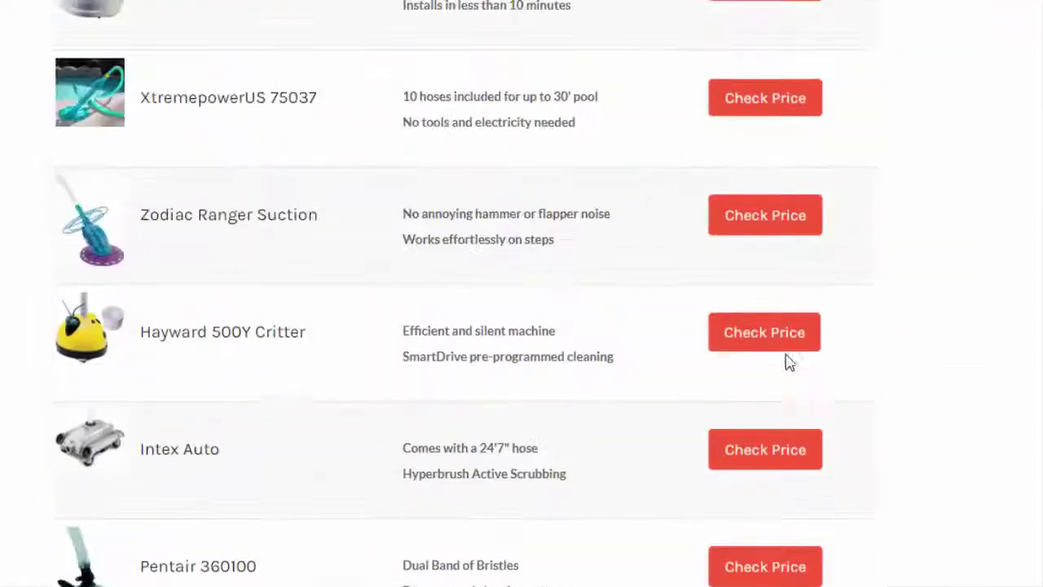
scroll(100, 123, up, 3)
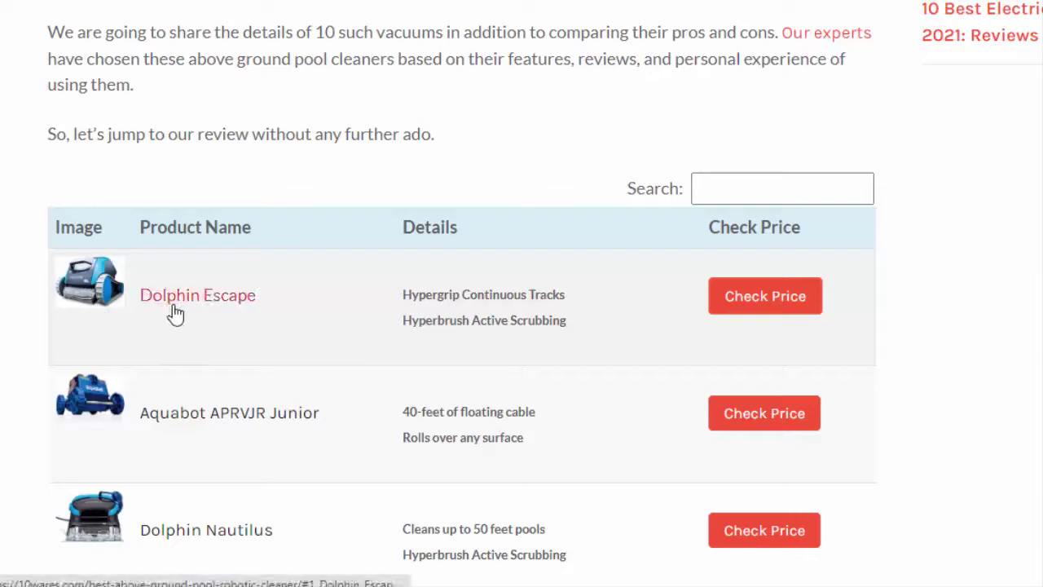
Step: Check how the product names in the comparison table link to their review sections, such as the Dolphin Escape Robotic Cleaner review
scroll(207, 214, down, 2)
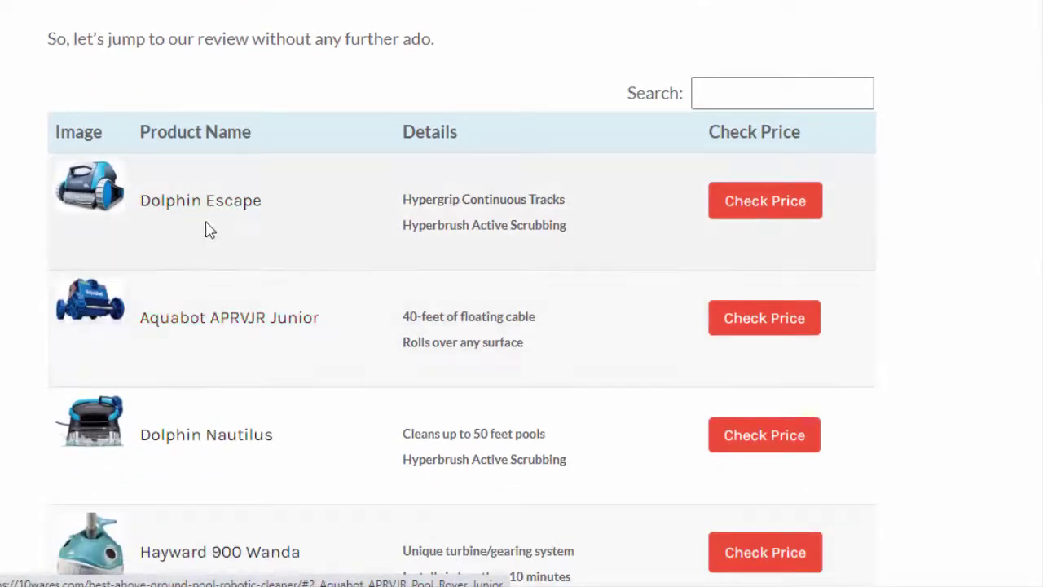
scroll(204, 210, up, 20)
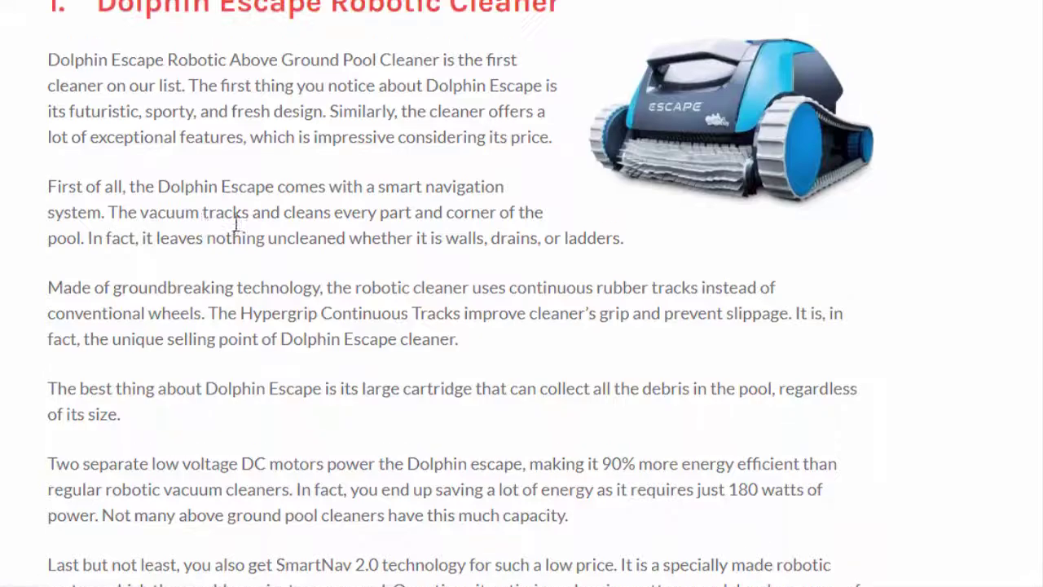
scroll(222, 235, up, 10)
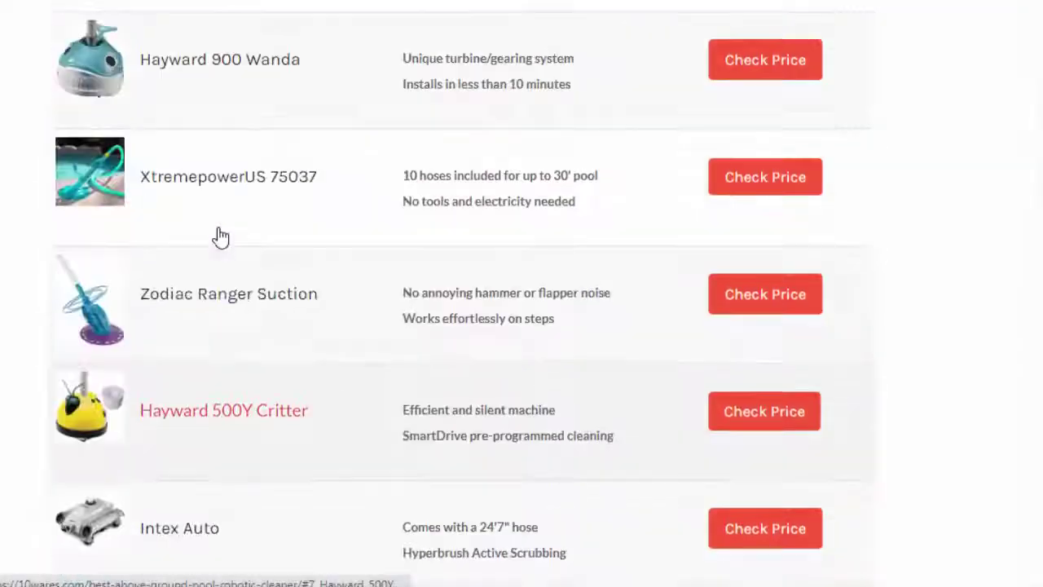
scroll(205, 309, down, 4)
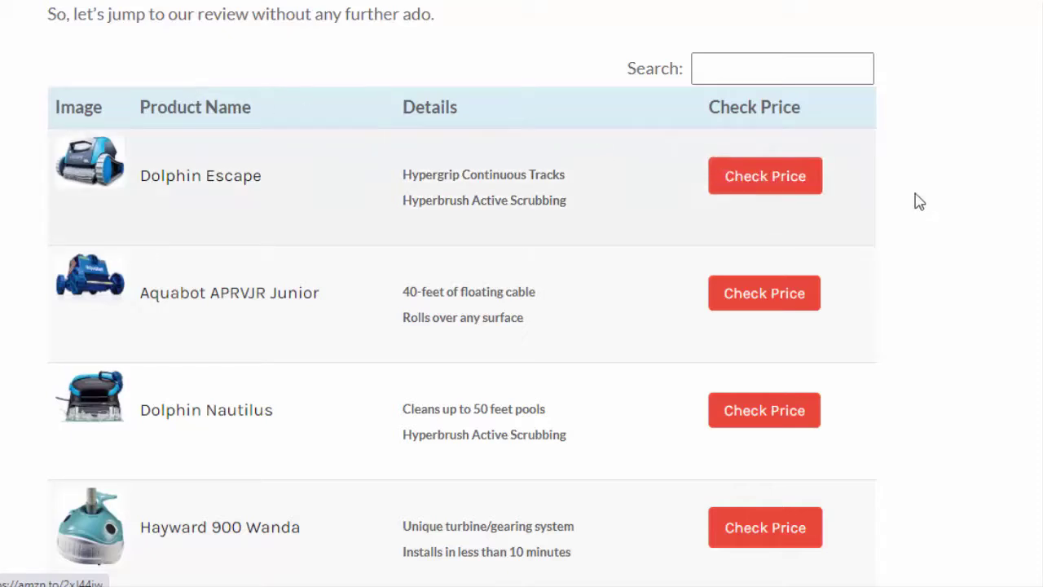
Step: Examine the comparison table's image, product name, details and price columns from Dolphin Escape to Hayward 500 Aquabug, and return to its header
scroll(462, 294, down, 3)
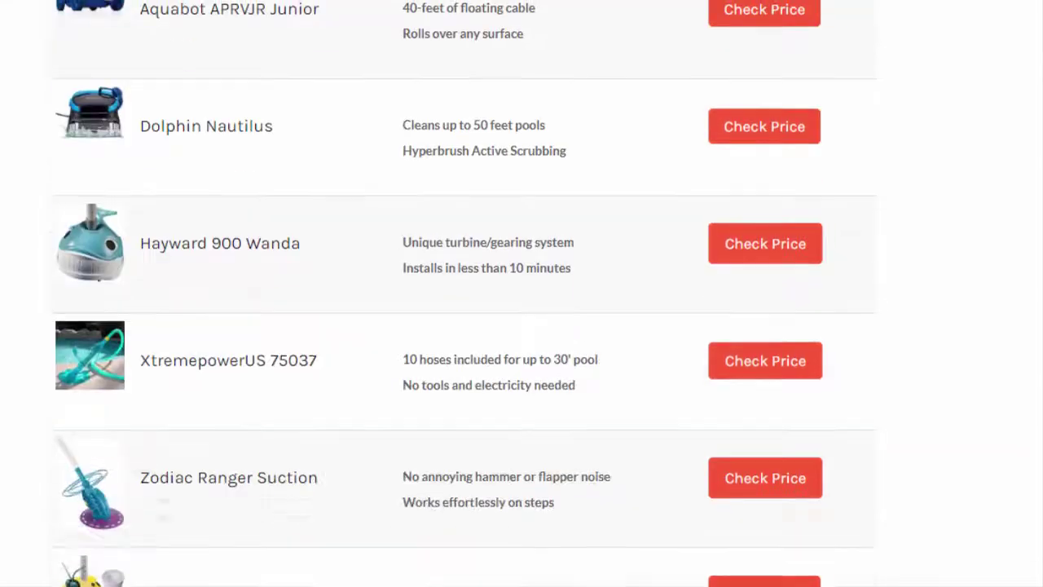
scroll(462, 293, up, 4)
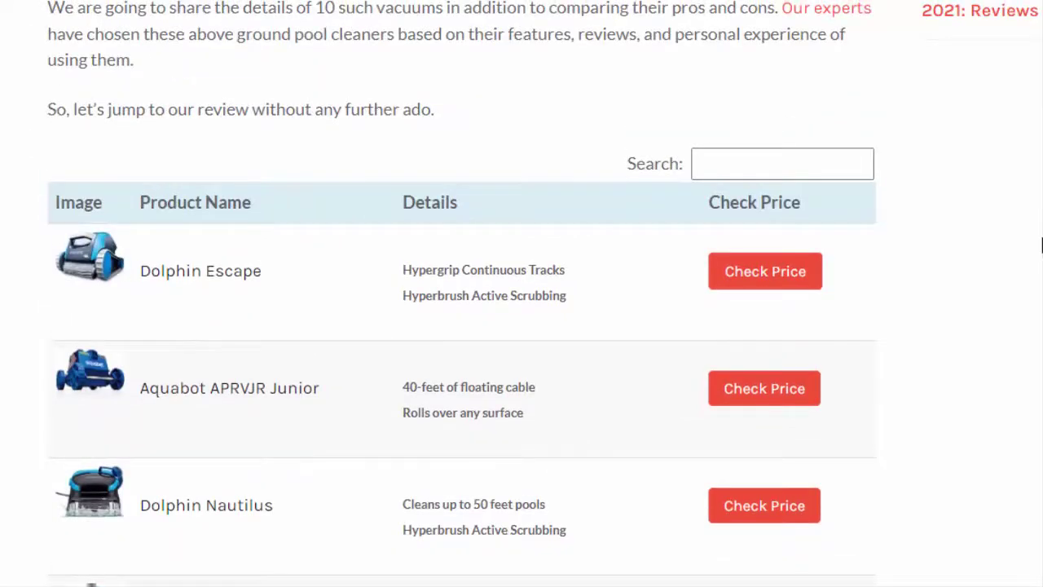
scroll(1008, 284, down, 1)
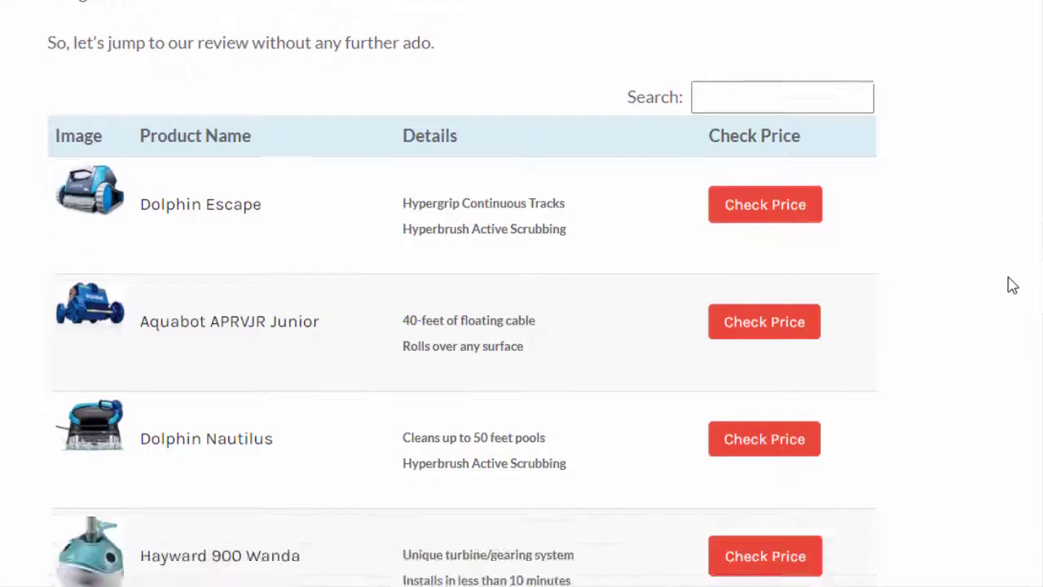
scroll(1019, 285, down, 4)
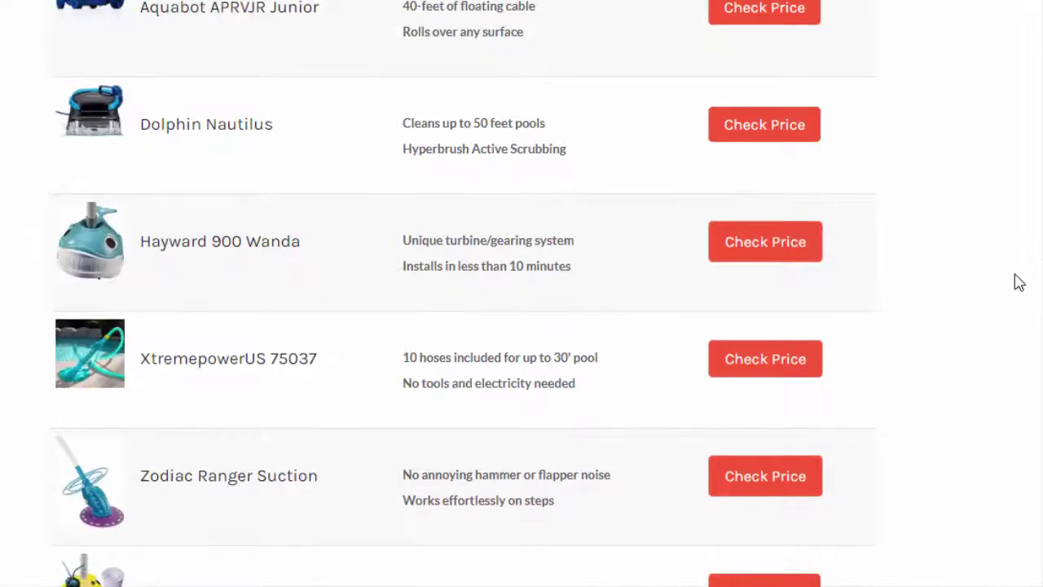
scroll(1018, 285, down, 2)
scroll(1019, 285, down, 7)
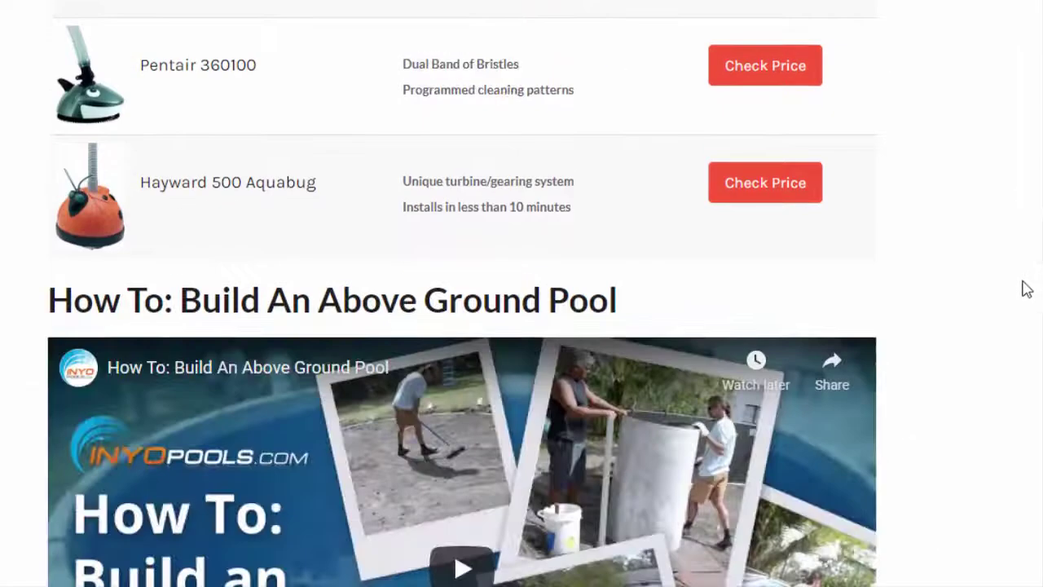
scroll(1025, 289, up, 7)
scroll(1025, 290, up, 5)
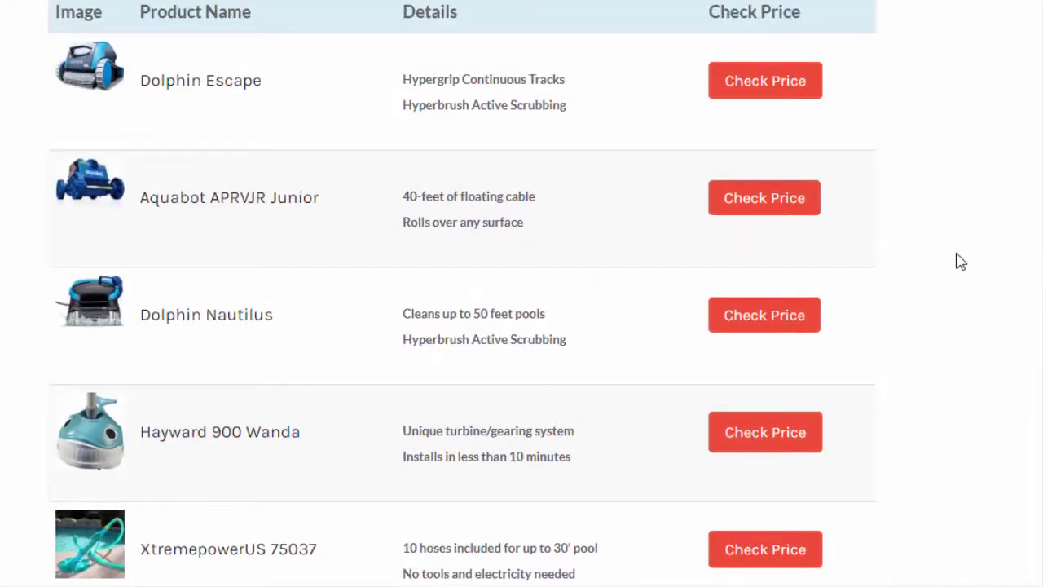
scroll(941, 318, up, 1)
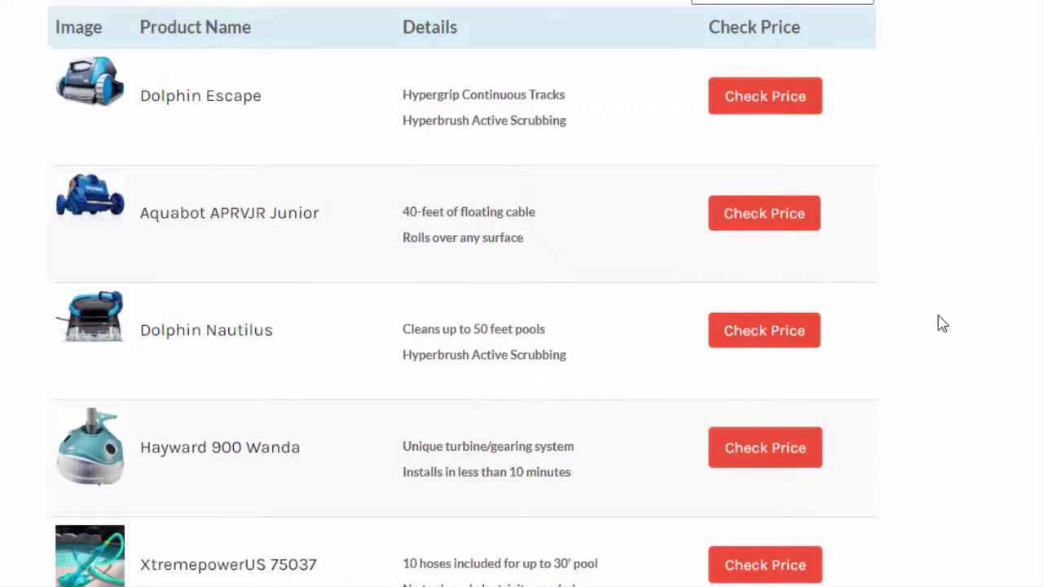
scroll(973, 322, up, 1)
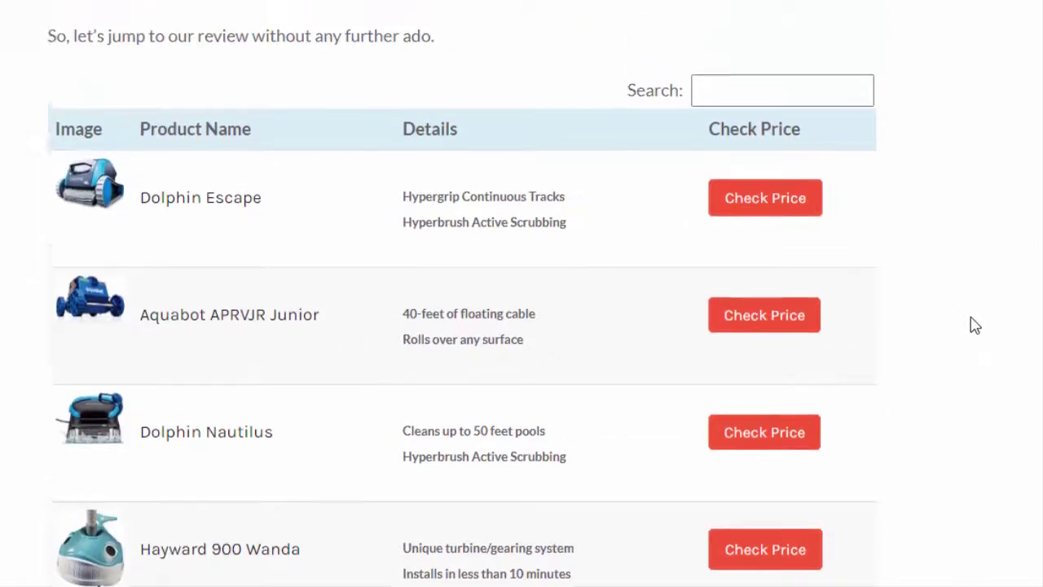
scroll(973, 322, down, 1)
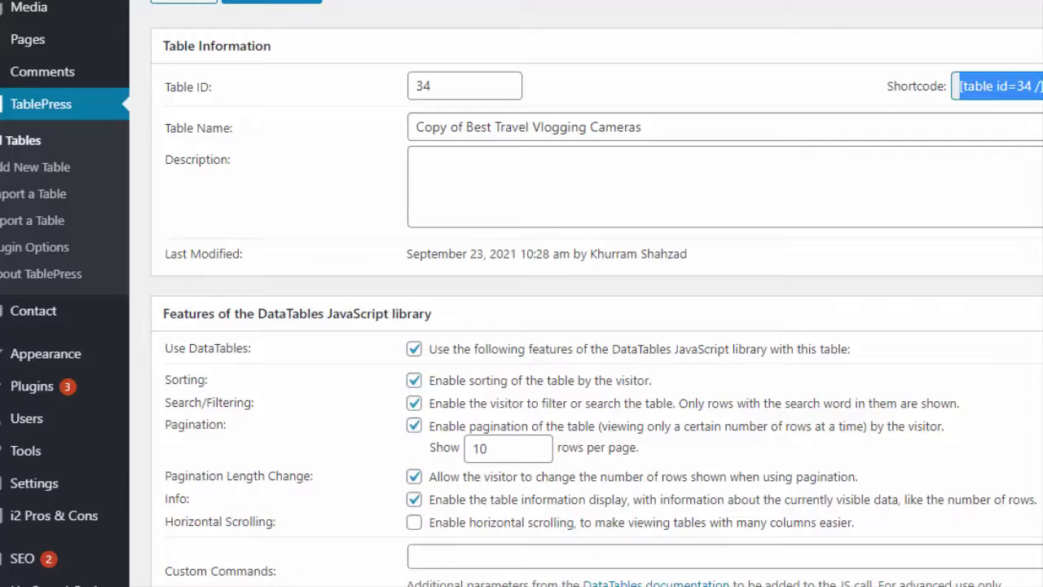
Step: Examine the DataTables features, table options and content grid of the "Copy of Best Travel Vlogging Cameras" table in TablePress
scroll(966, 221, down, 1)
scroll(967, 225, up, 1)
scroll(967, 225, down, 7)
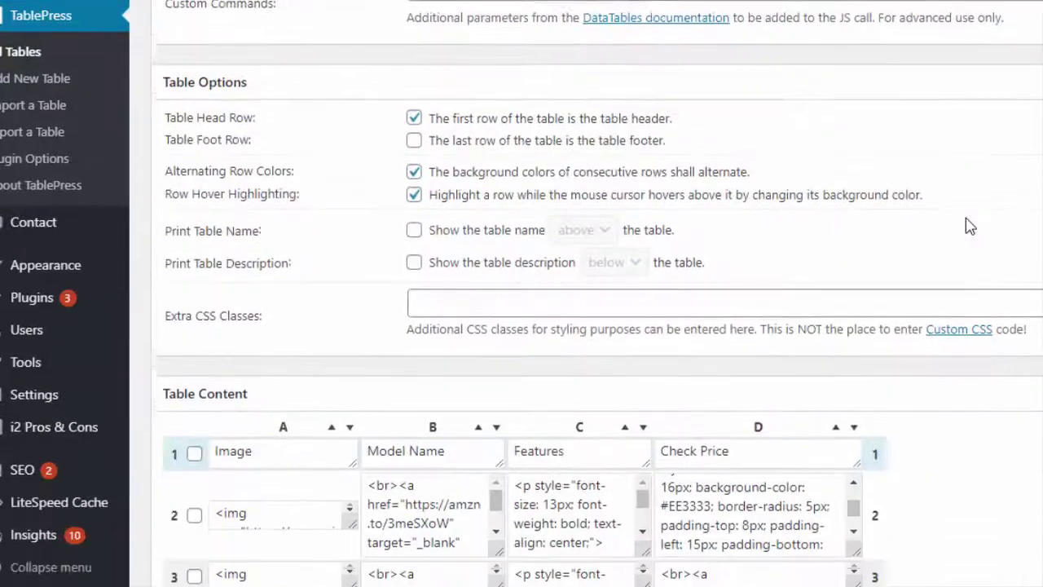
scroll(970, 226, down, 4)
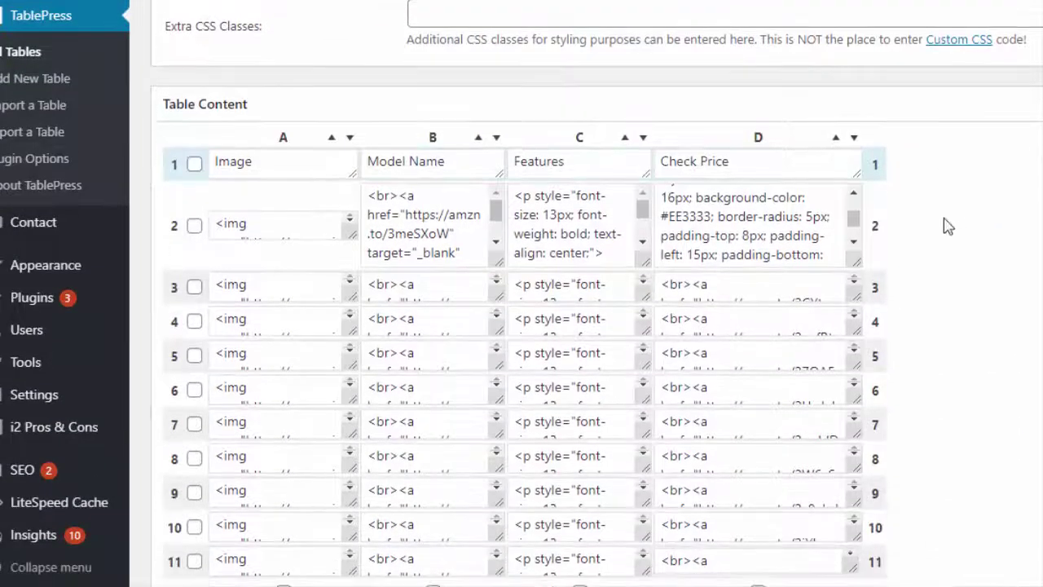
scroll(969, 229, down, 1)
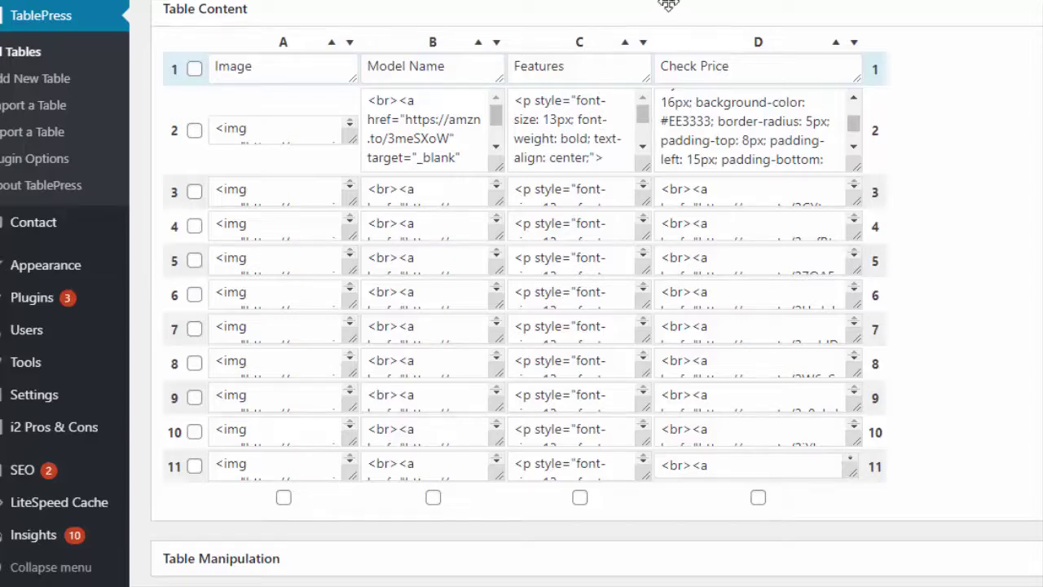
Step: Inspect the HTML code in the Features and Check Price cells of the first product row
click(641, 119)
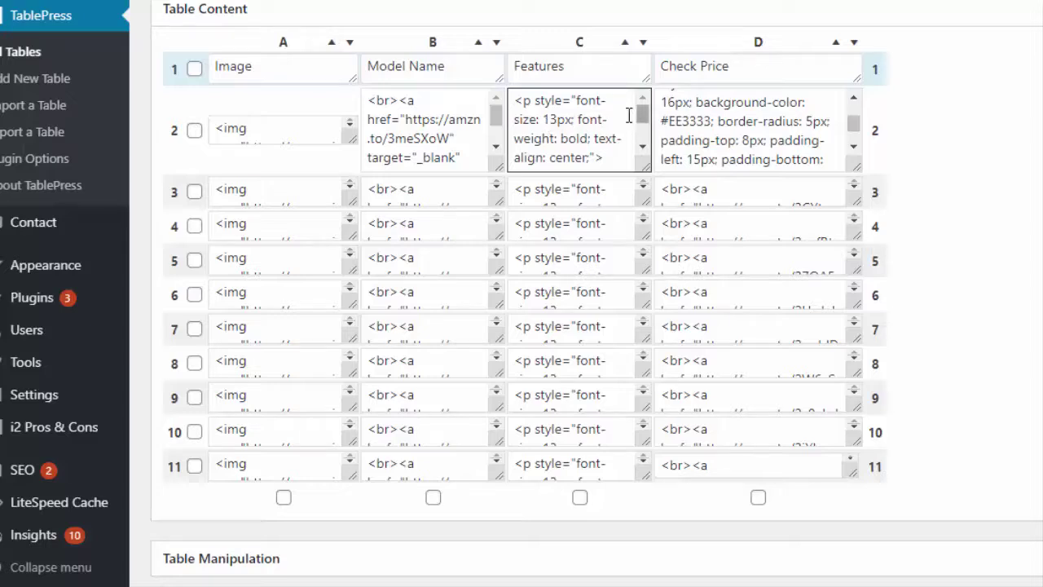
drag(643, 115, 643, 112)
mouse_move(643, 114)
mouse_down()
mouse_move(643, 137)
mouse_move(643, 113)
mouse_up()
click(823, 156)
drag(853, 126, 851, 117)
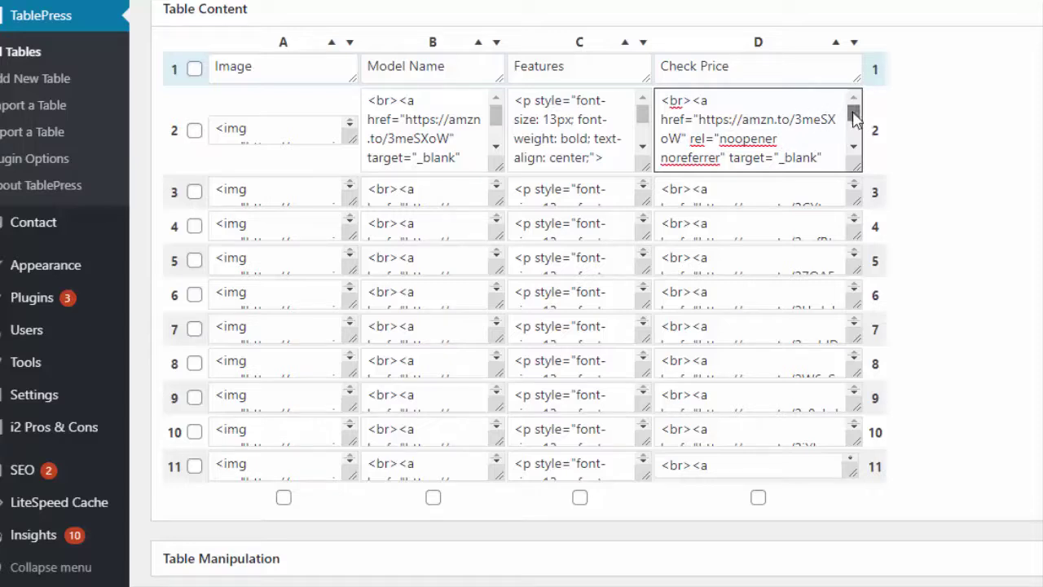
drag(854, 117, 851, 144)
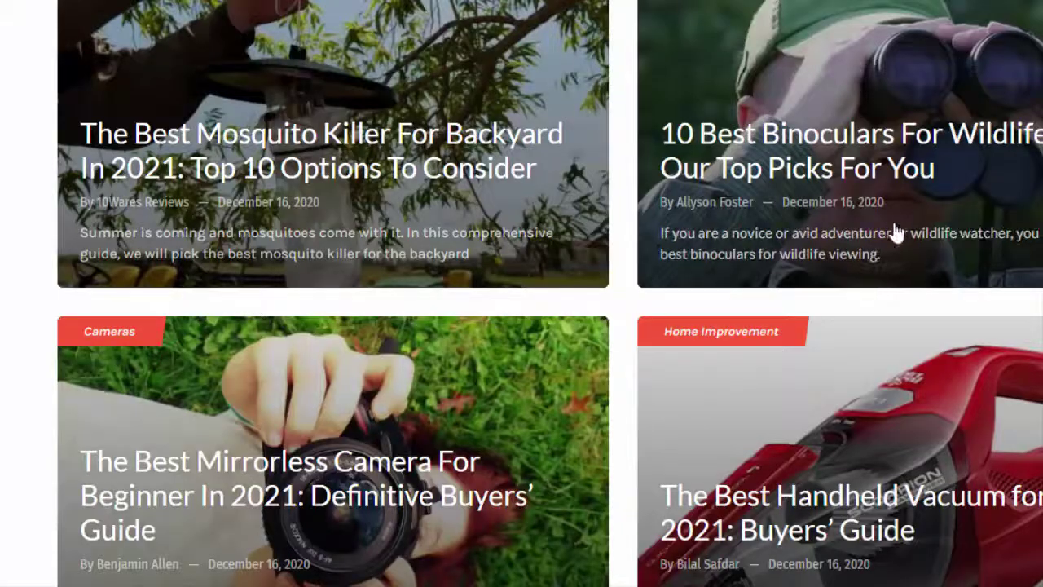
Step: Review the Check Price button's text color, font size and background color in the first product row's code
scroll(894, 234, up, 2)
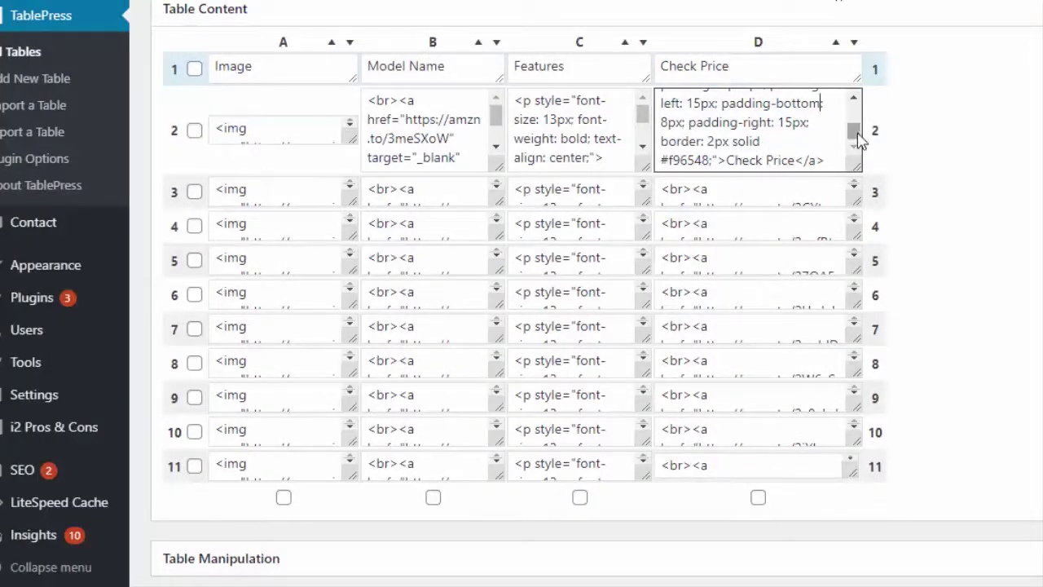
scroll(856, 130, up, 2)
scroll(861, 131, up, 3)
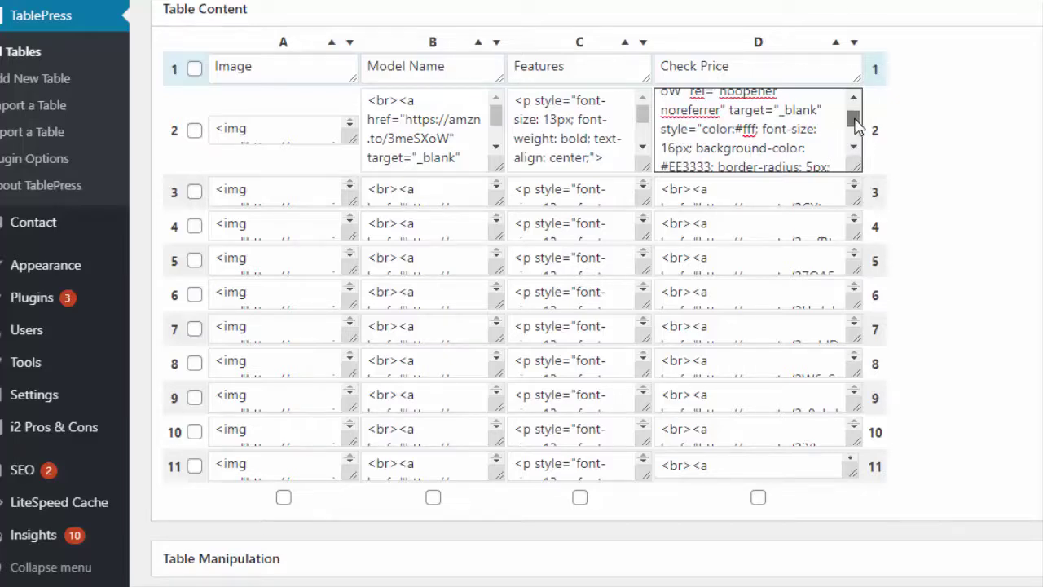
scroll(856, 122, down, 1)
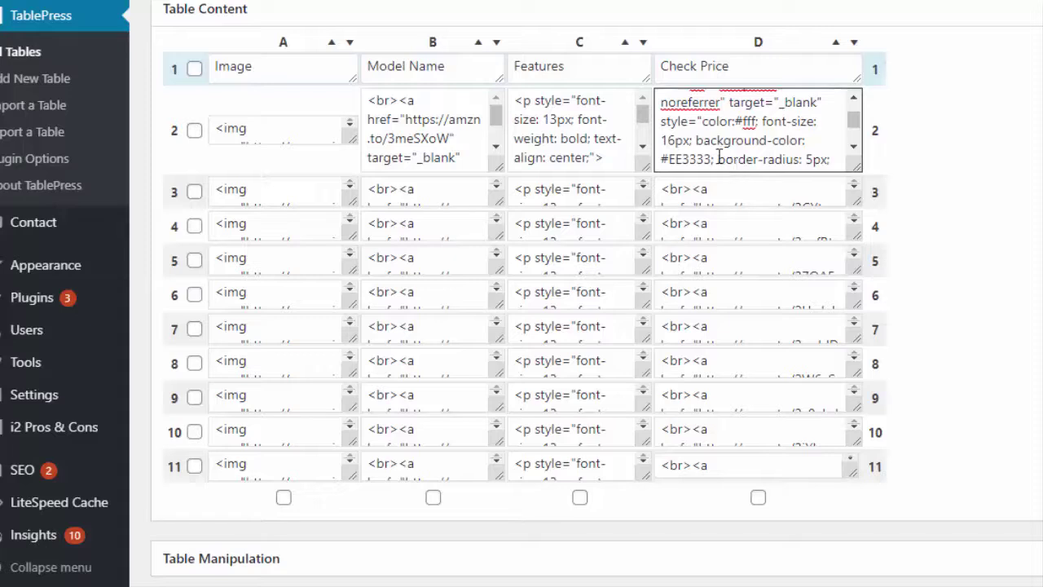
mouse_move(710, 157)
mouse_down()
mouse_move(692, 161)
mouse_move(718, 153)
mouse_up()
click(738, 132)
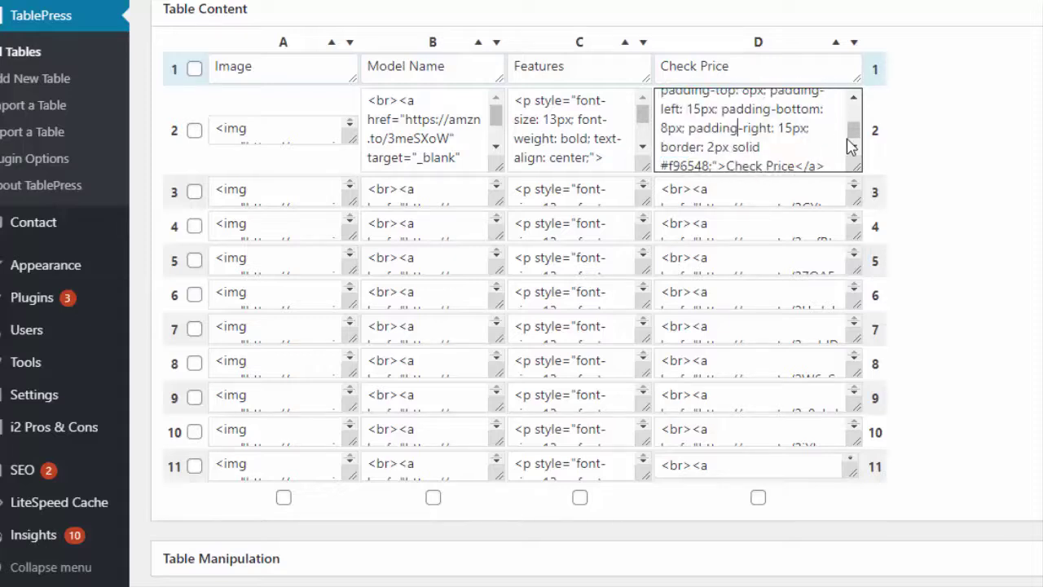
Step: Review the padding, border and label code of the first product's Check Price button, and return to the affiliate link at its beginning
drag(854, 132, 854, 122)
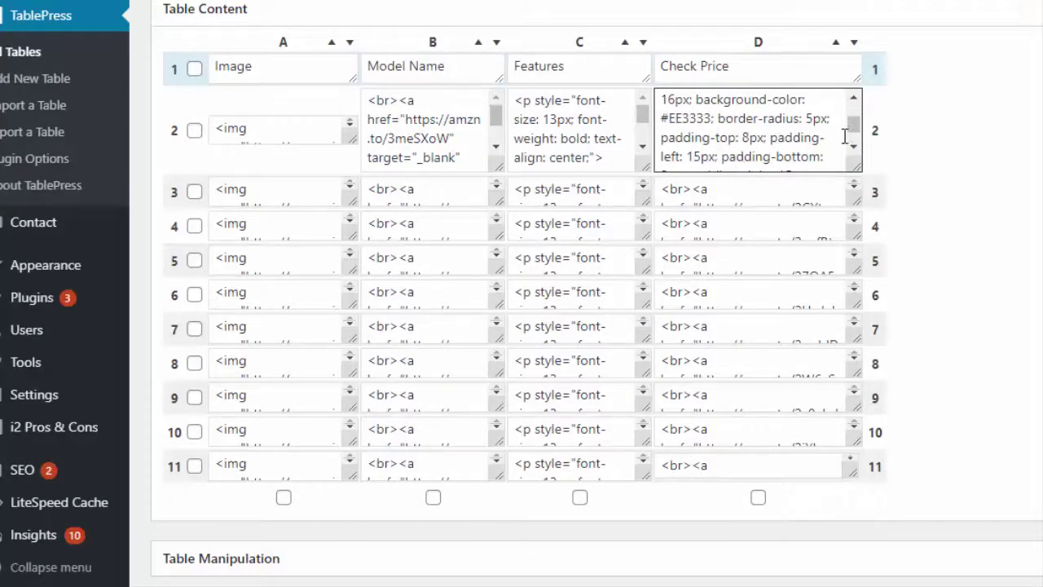
drag(855, 122, 852, 133)
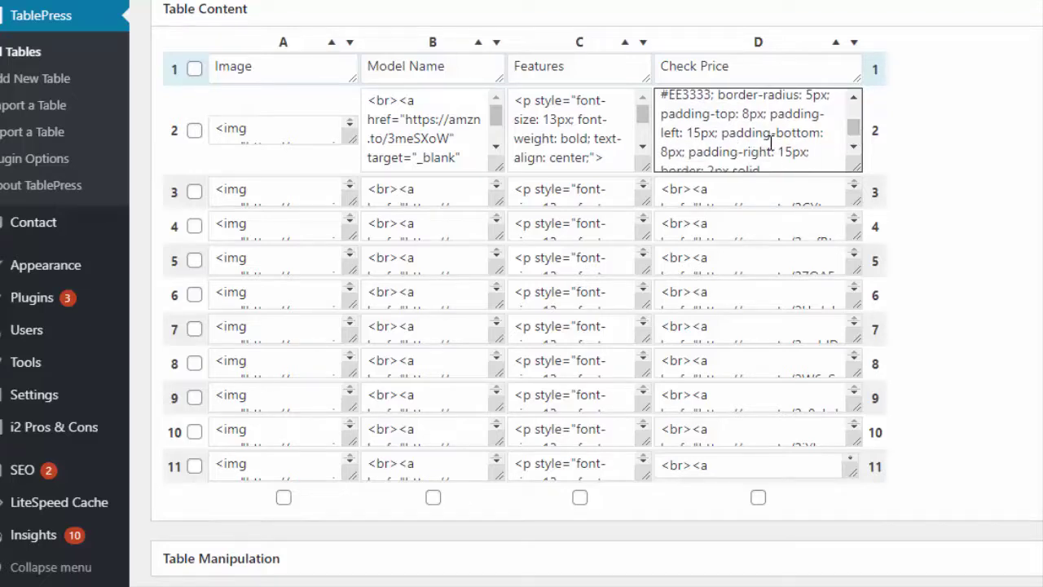
scroll(771, 142, down, 1)
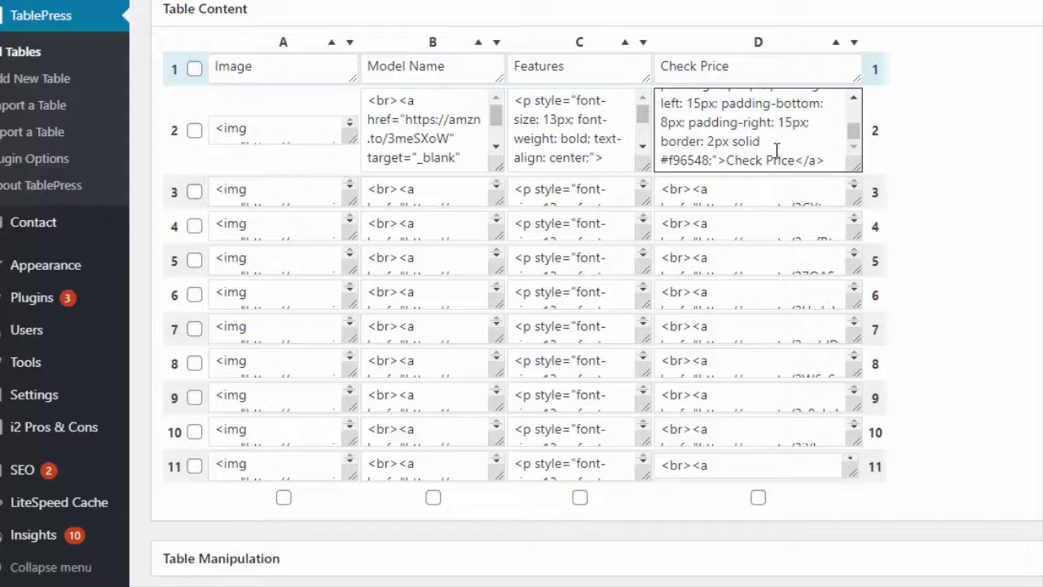
scroll(766, 148, down, 2)
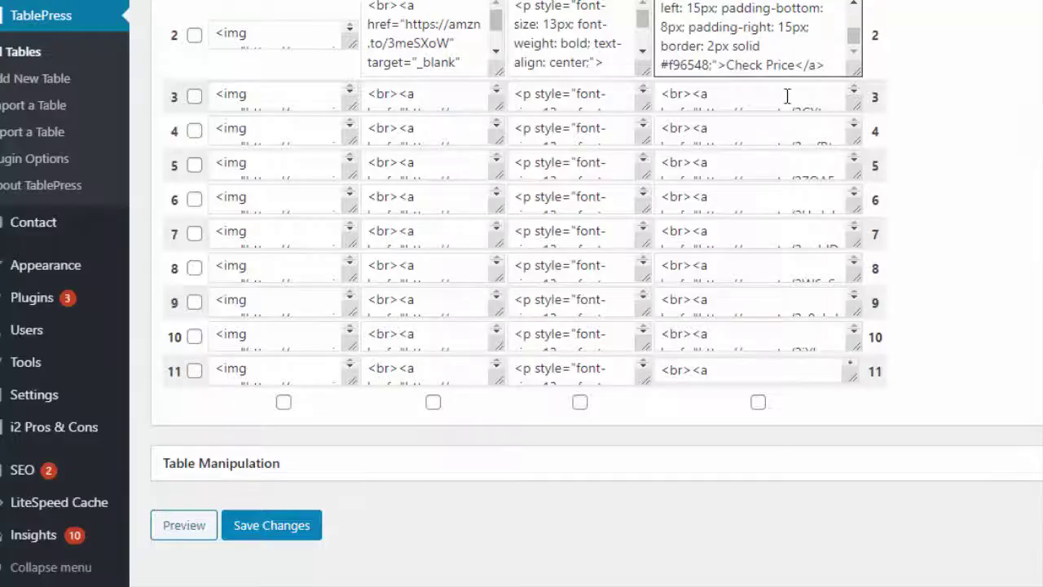
scroll(986, 154, up, 2)
scroll(856, 139, up, 1)
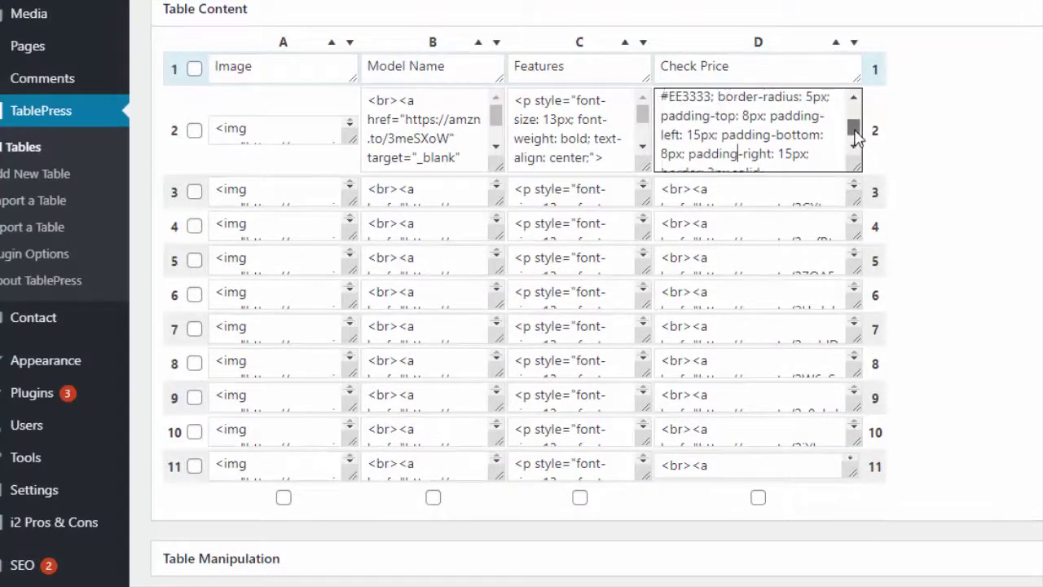
drag(854, 131, 852, 125)
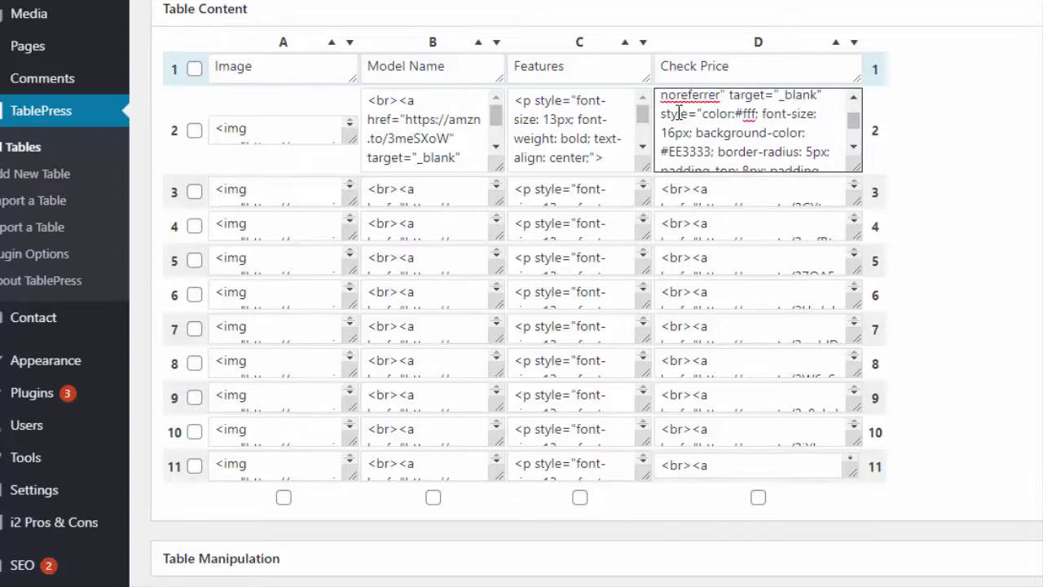
scroll(738, 131, up, 2)
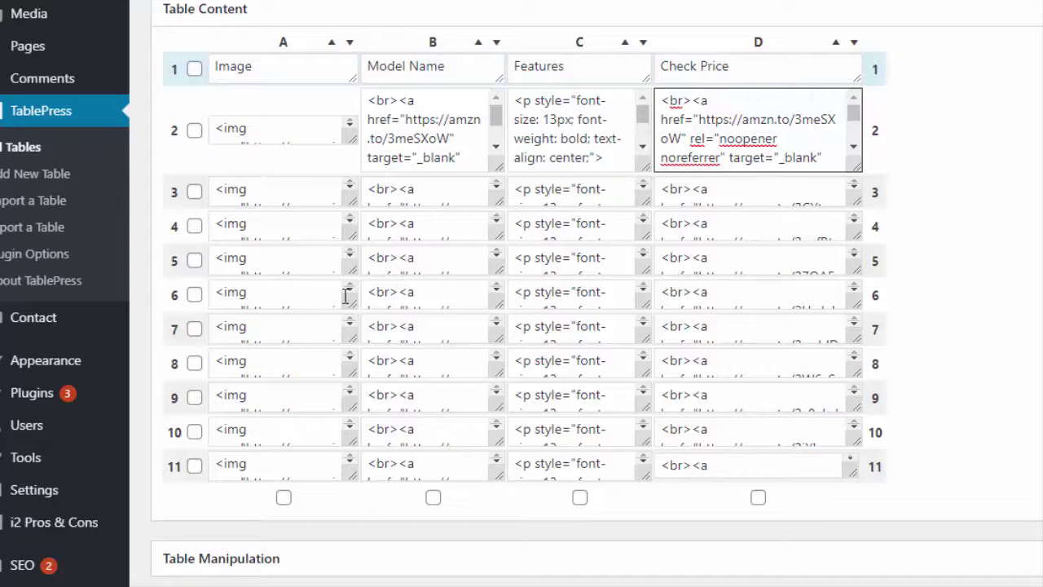
Step: Copy the table's shortcode [table id=34 /] from the Table Information section
scroll(595, 326, up, 8)
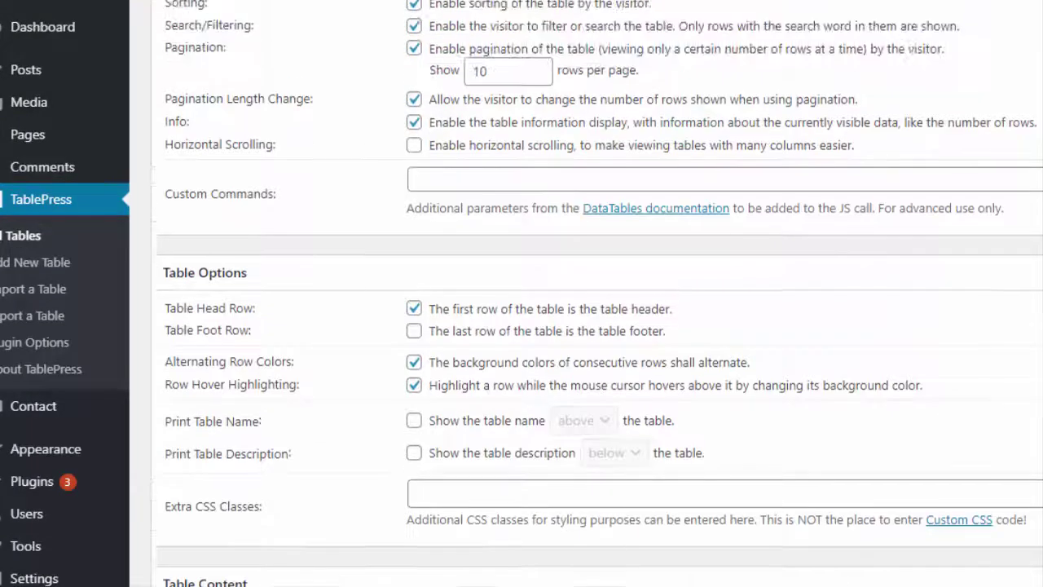
scroll(595, 293, up, 4)
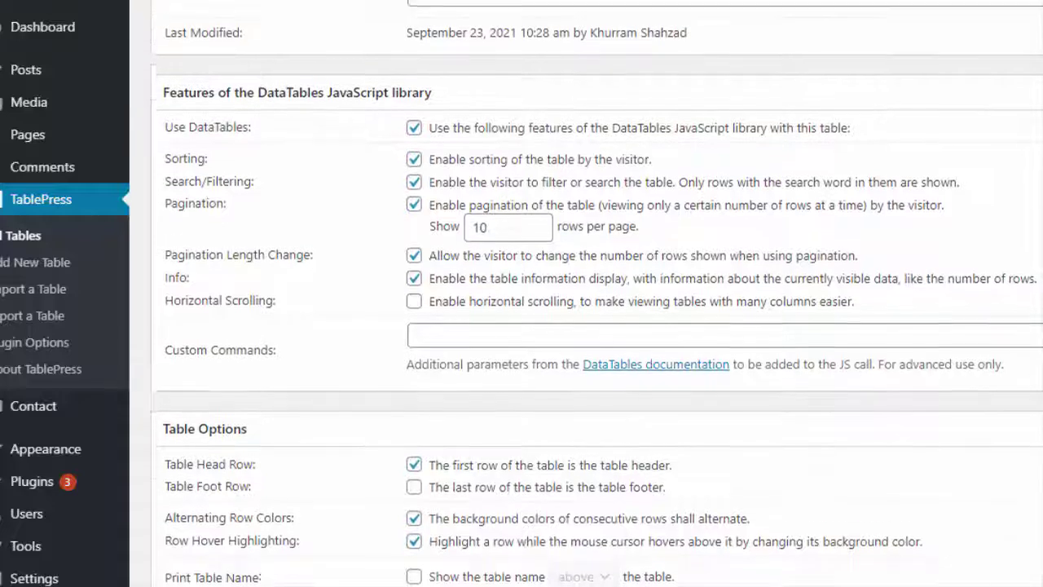
scroll(1011, 147, up, 1)
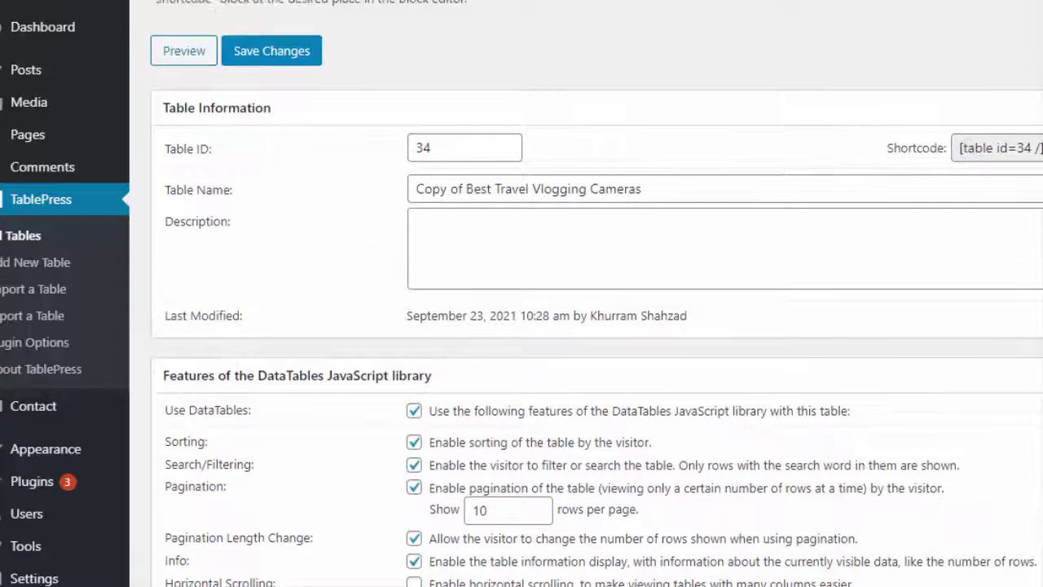
click(1019, 148)
right_click(1002, 155)
click(1040, 165)
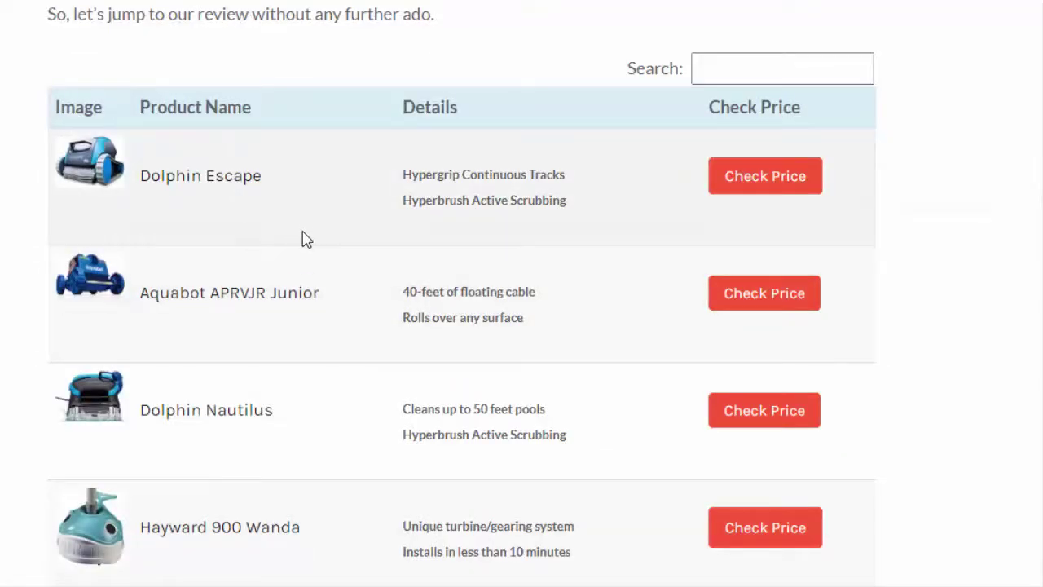
Step: Look over the published comparison table from Dolphin Escape to Hayward 500 Aquabug, along with the introduction above it
scroll(449, 239, down, 9)
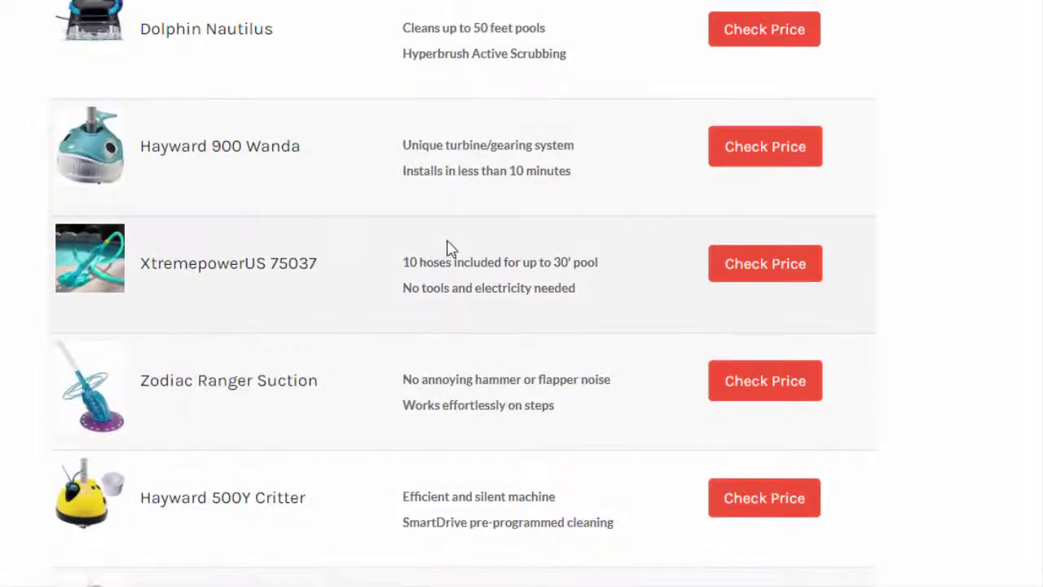
scroll(452, 256, down, 2)
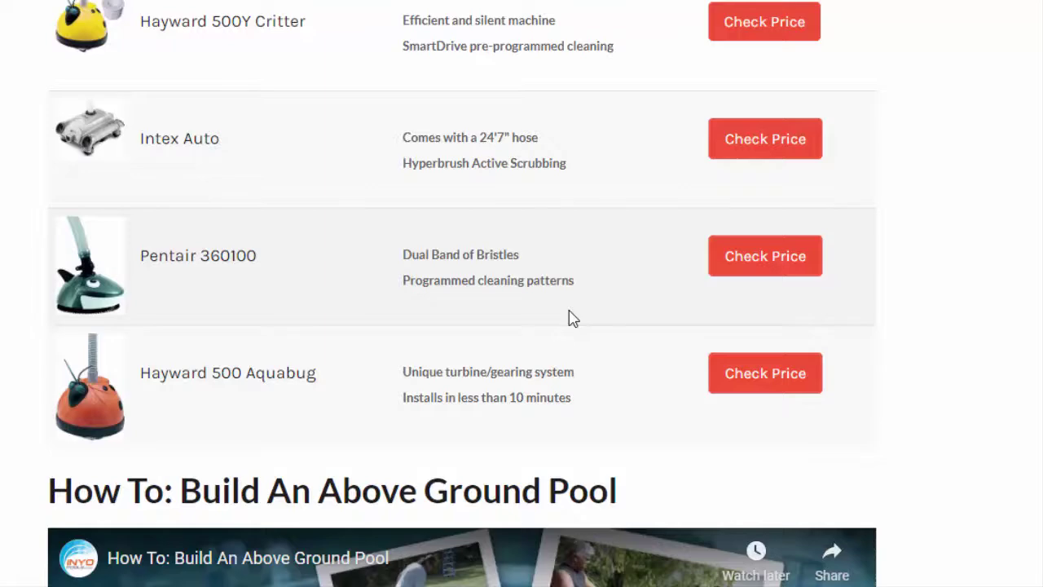
scroll(575, 309, up, 3)
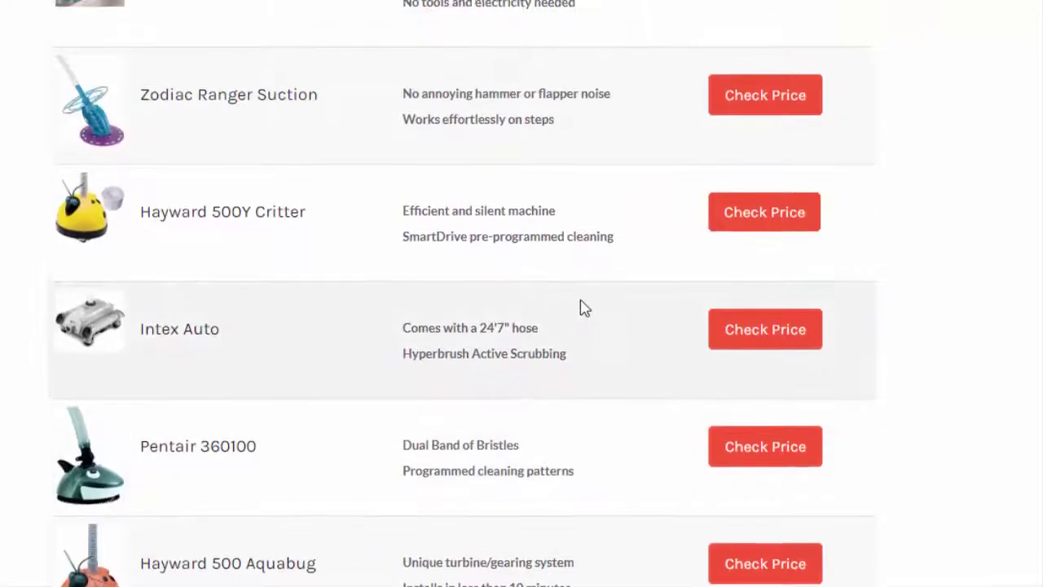
scroll(583, 308, up, 20)
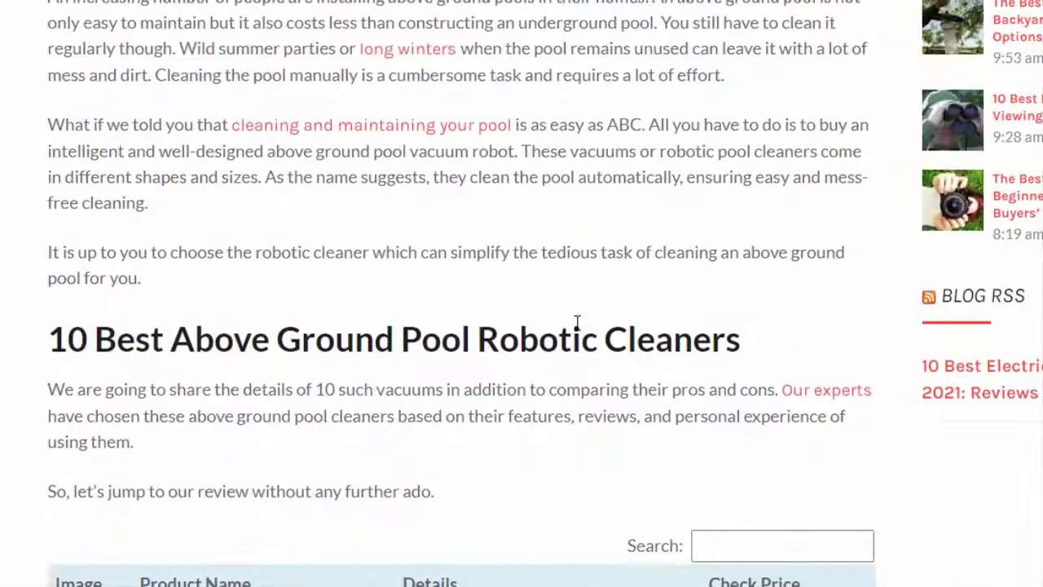
scroll(579, 326, up, 5)
scroll(584, 345, down, 12)
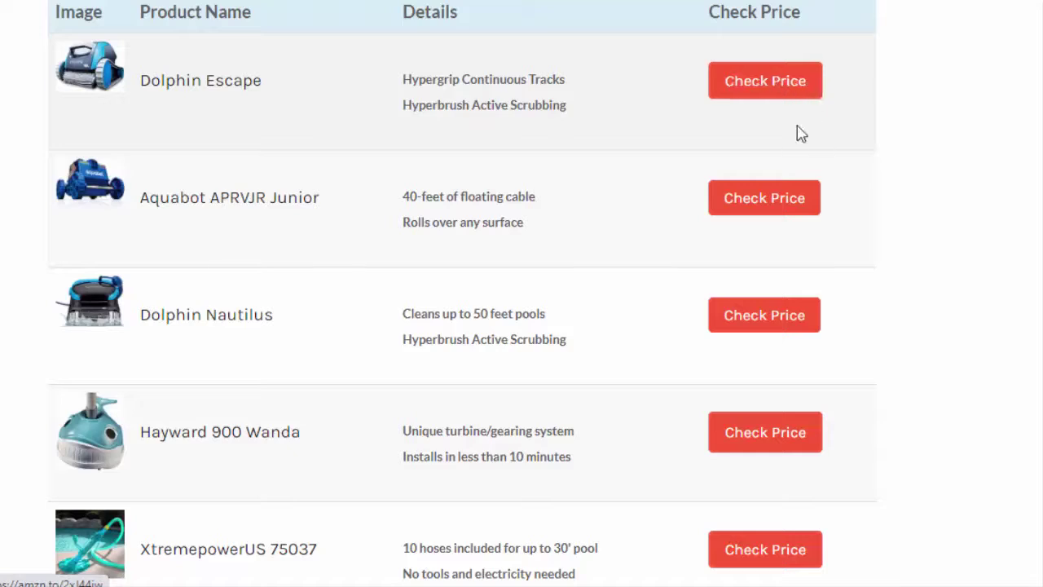
scroll(407, 152, up, 1)
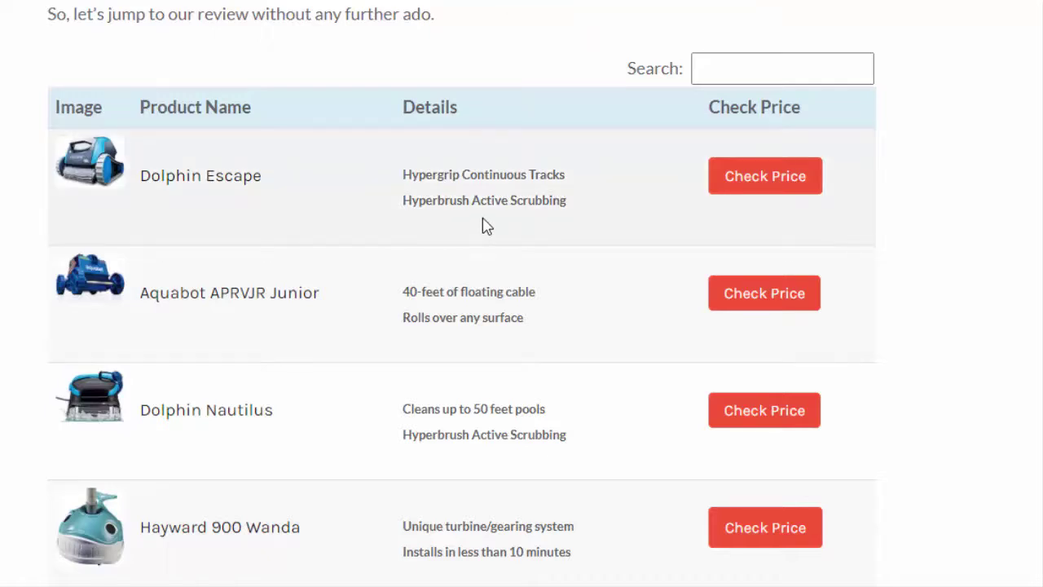
scroll(492, 236, down, 1)
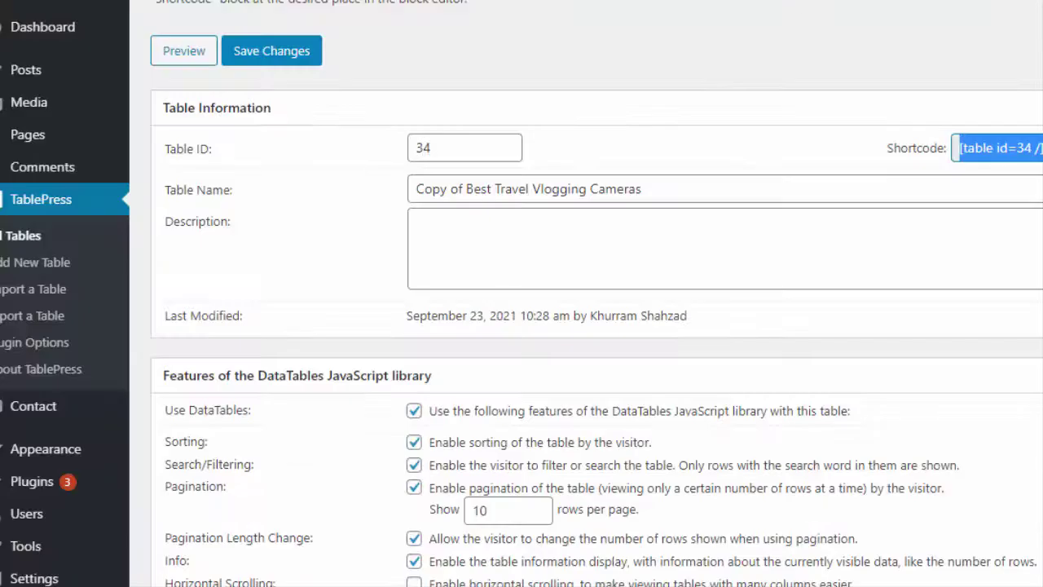
Step: Check the Table Options and Table Content sections of table 34 in TablePress
scroll(757, 132, down, 5)
scroll(774, 245, down, 3)
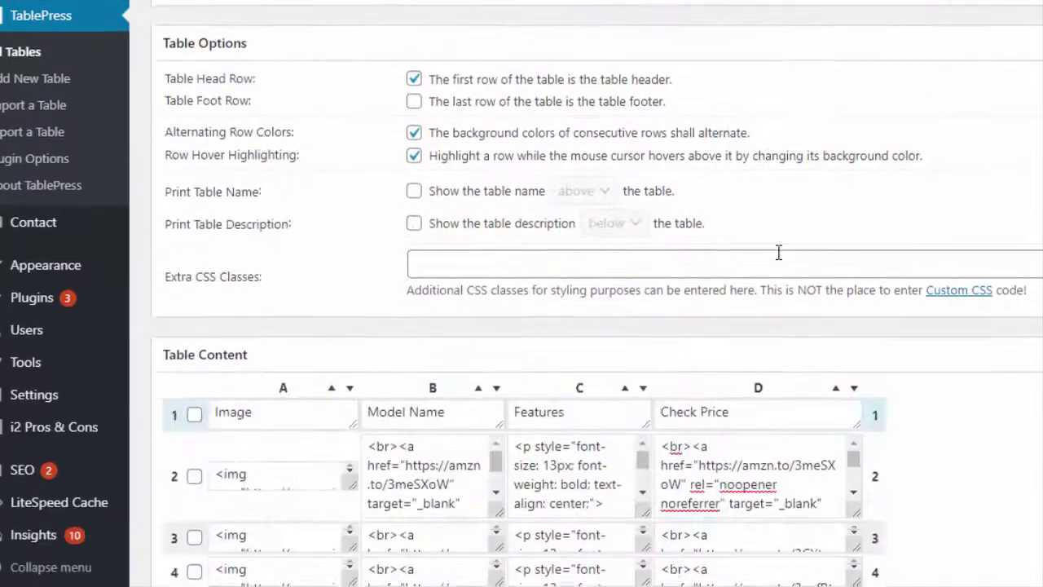
scroll(778, 253, down, 3)
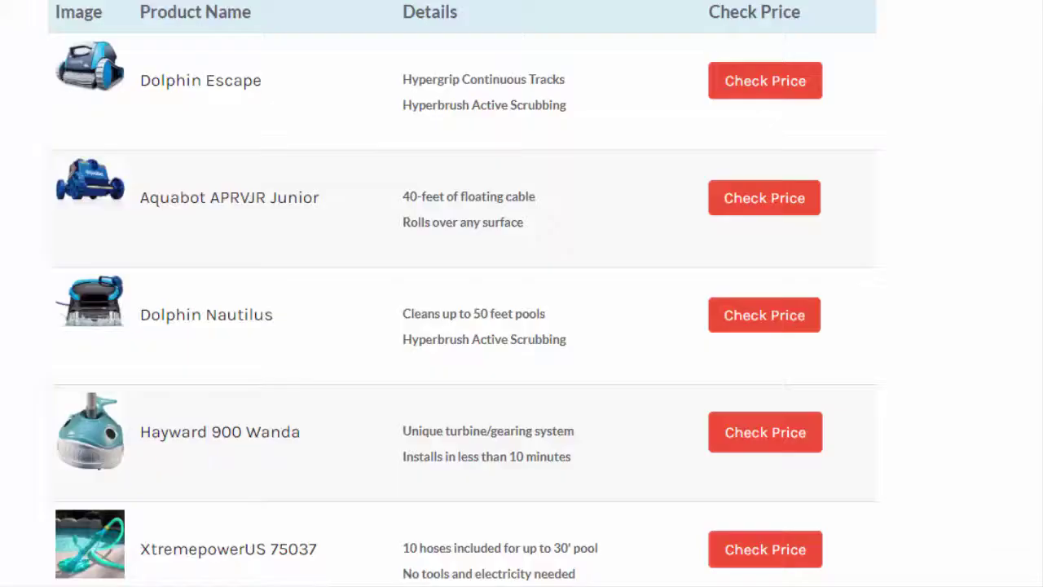
Step: Examine the embedded "How To: Build An Above Ground Pool" video section below the article's comparison table
scroll(745, 207, down, 13)
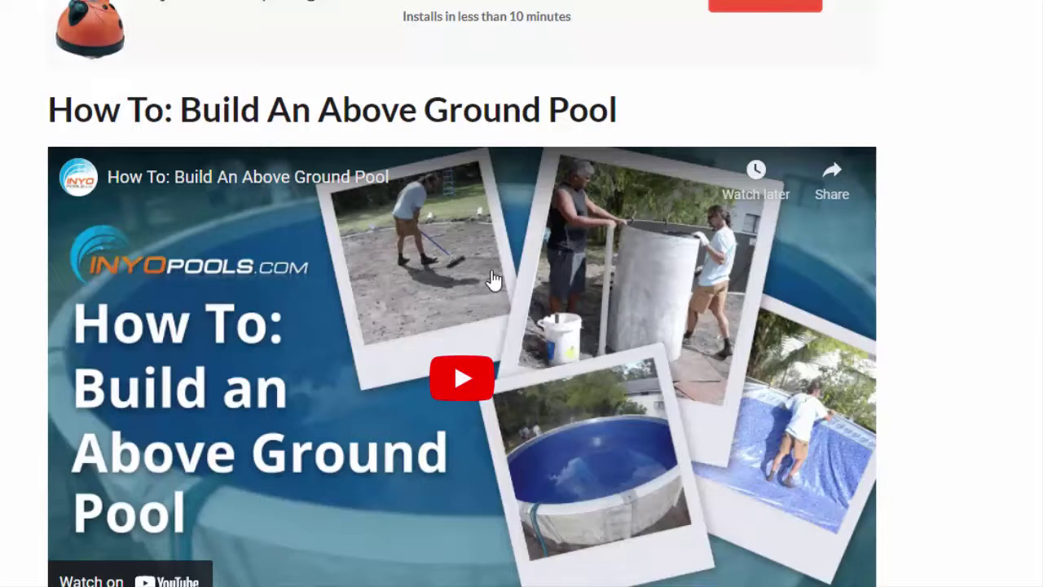
scroll(400, 244, down, 1)
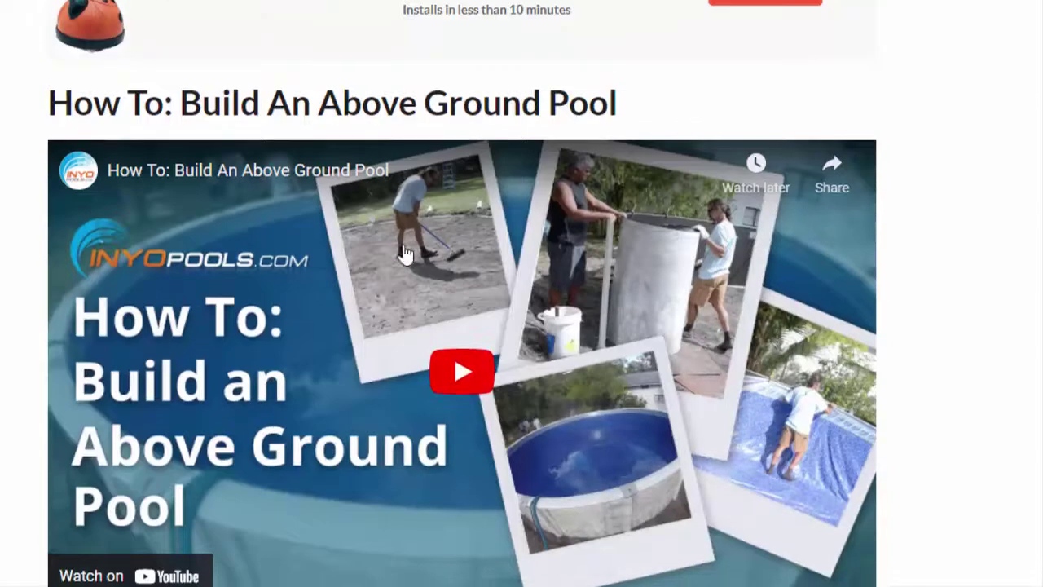
scroll(405, 254, up, 1)
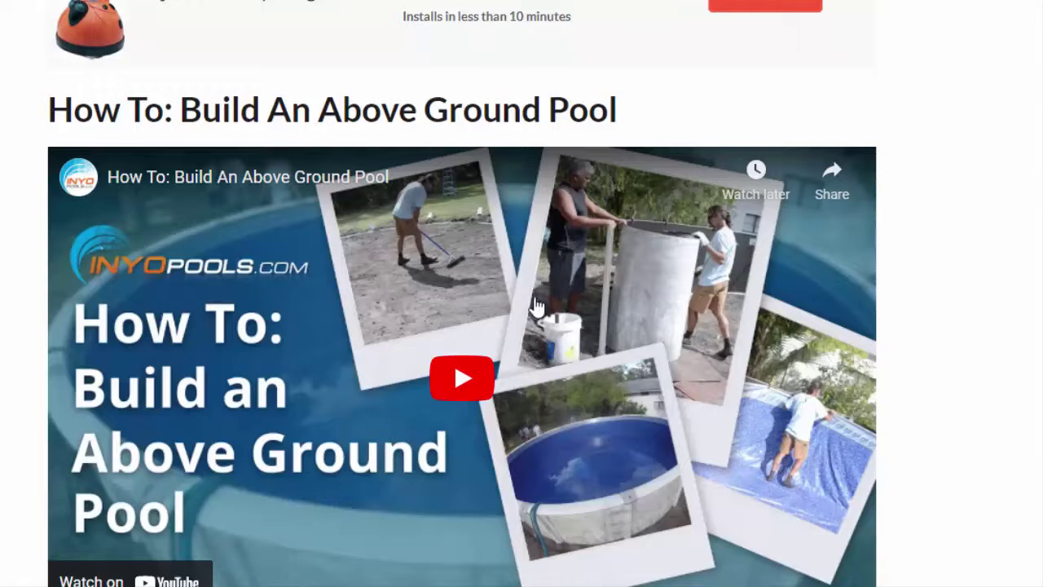
scroll(538, 275, down, 1)
scroll(538, 274, up, 1)
scroll(538, 273, down, 3)
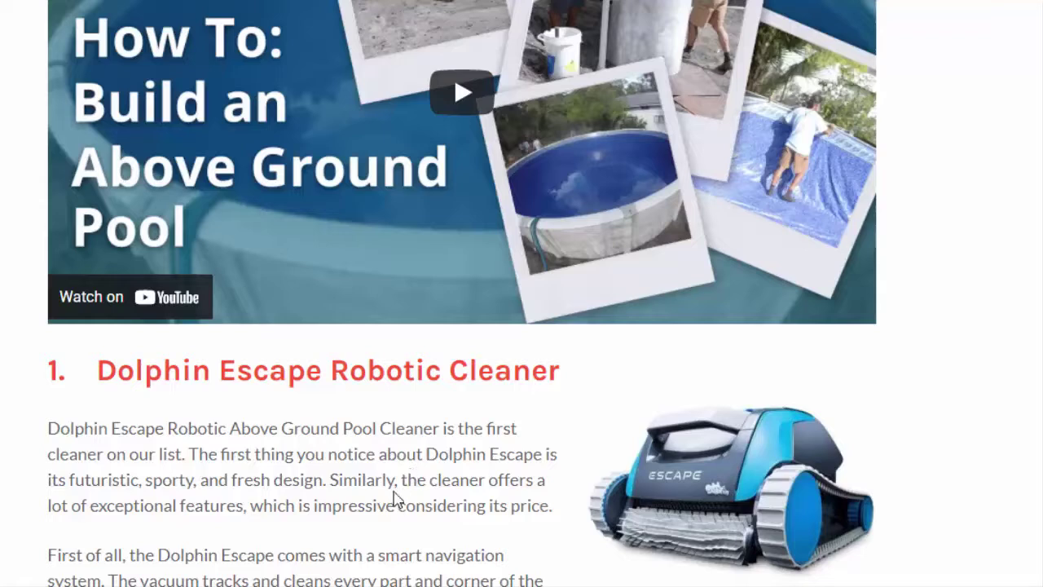
scroll(425, 473, up, 3)
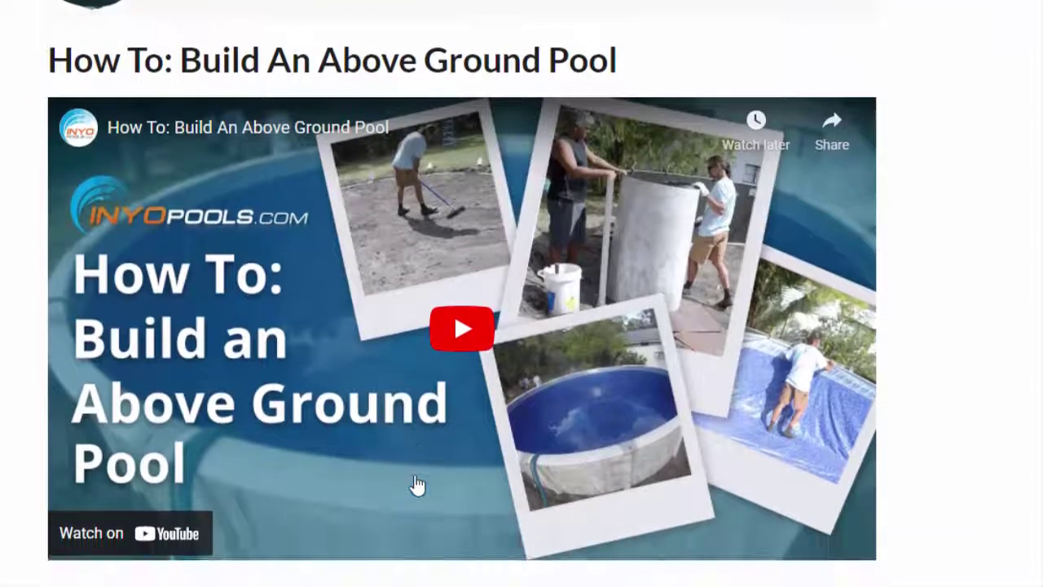
Step: Review how the embedded video is placed between the comparison table and the first product review
scroll(462, 368, up, 6)
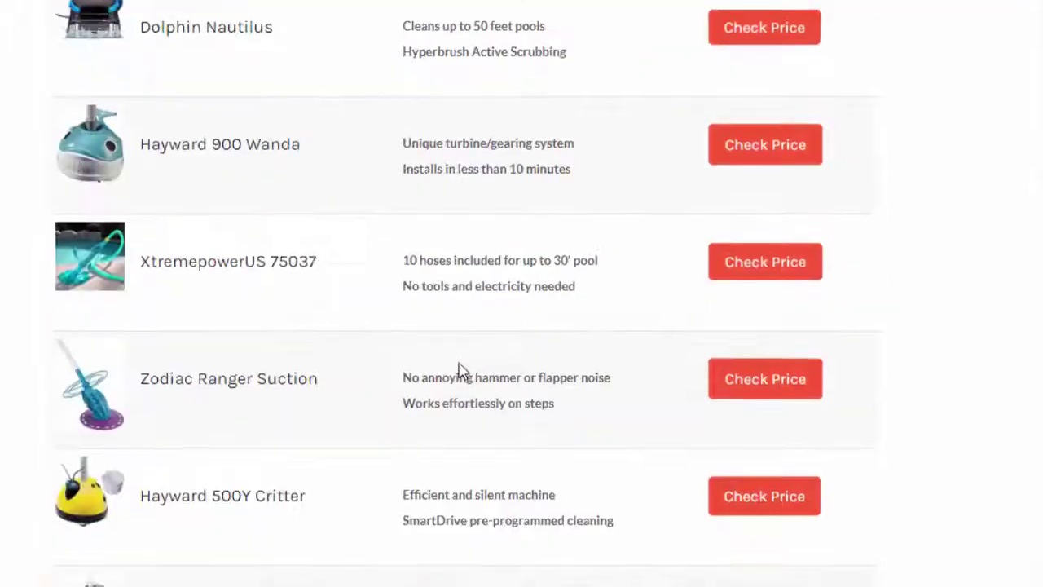
scroll(460, 368, down, 8)
scroll(480, 324, up, 1)
scroll(484, 324, down, 1)
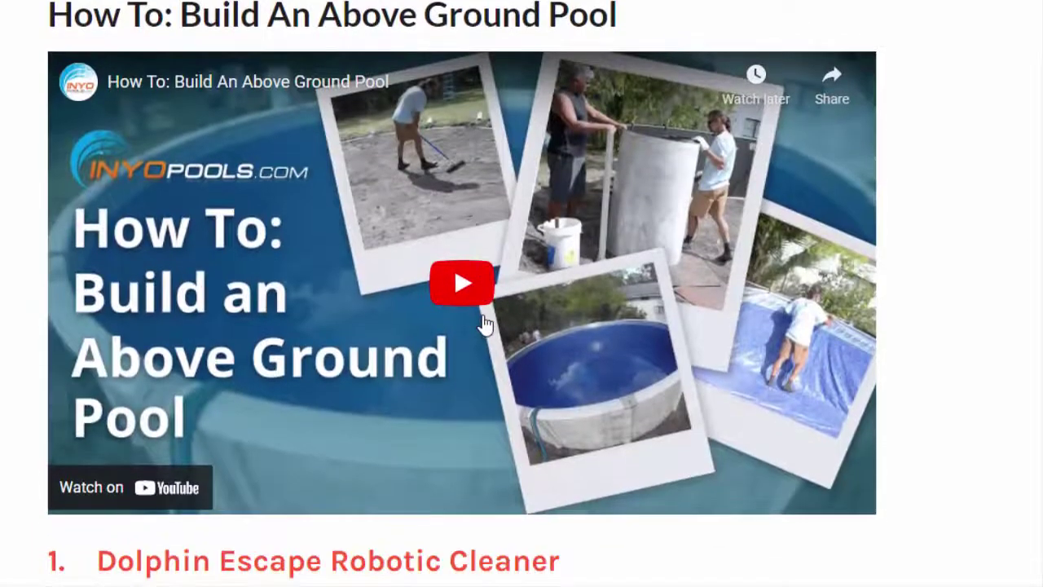
scroll(476, 356, up, 1)
scroll(478, 351, up, 15)
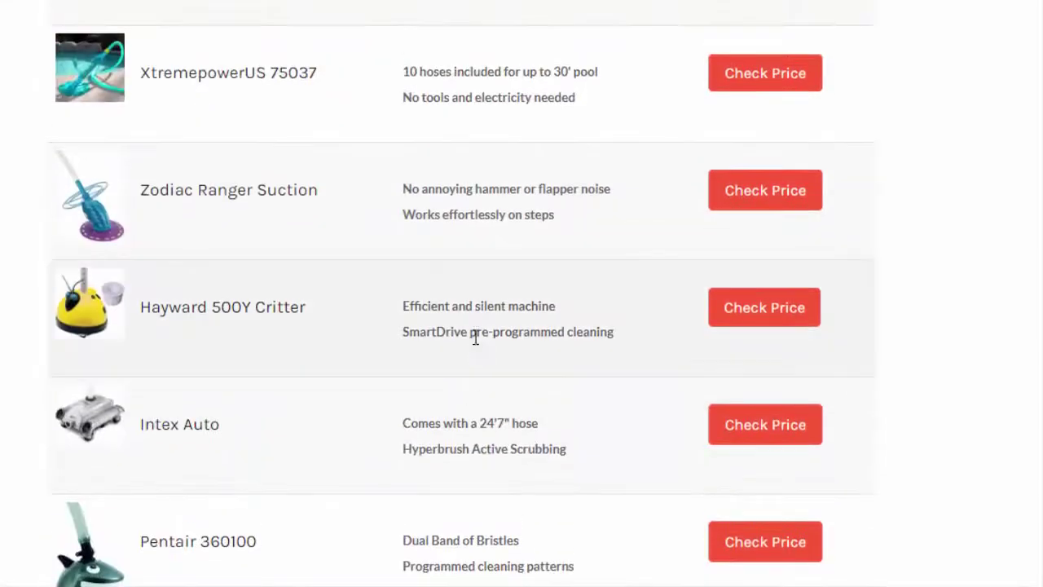
scroll(495, 318, up, 5)
scroll(494, 323, down, 19)
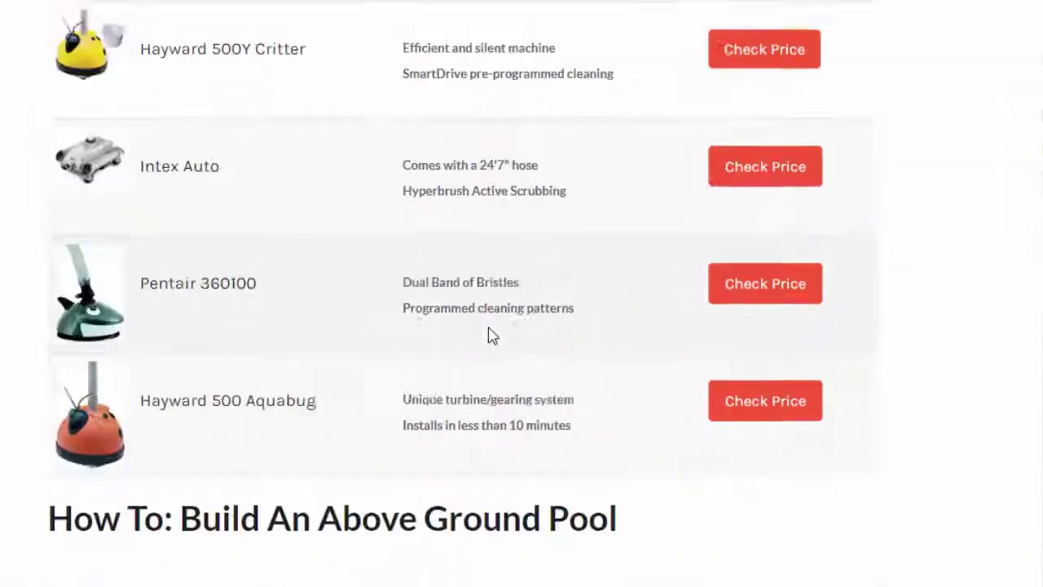
scroll(488, 334, down, 5)
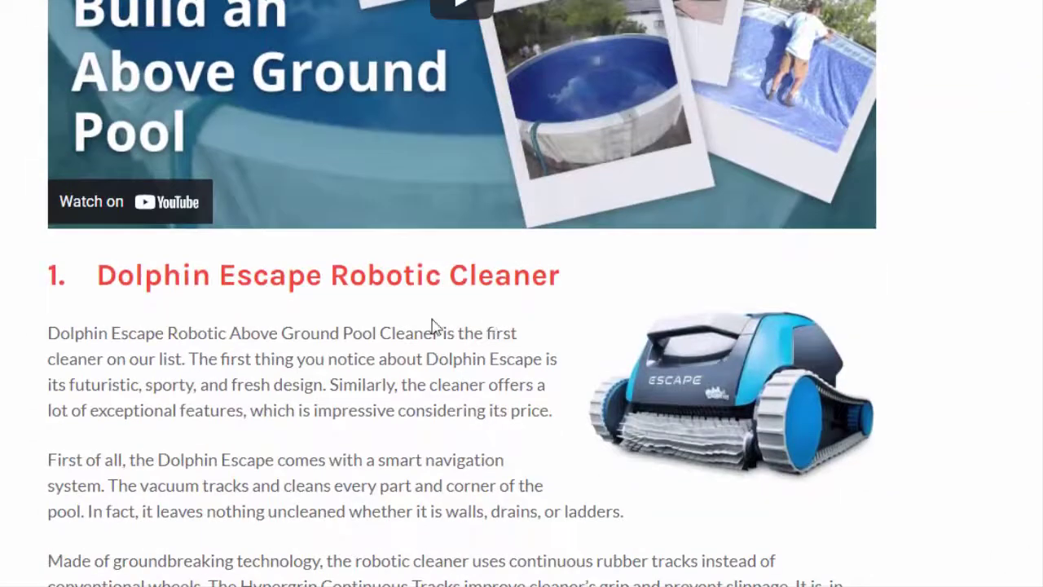
Step: Examine the Dolphin Escape Robotic Cleaner review's linked heading, linked product image, description and pros and cons box
scroll(300, 507, down, 1)
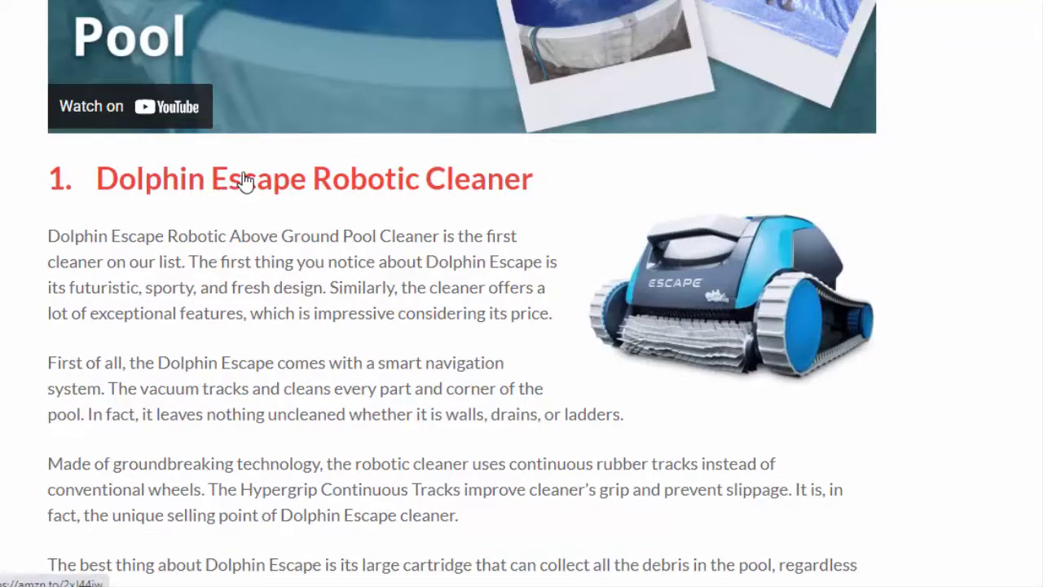
scroll(242, 191, down, 2)
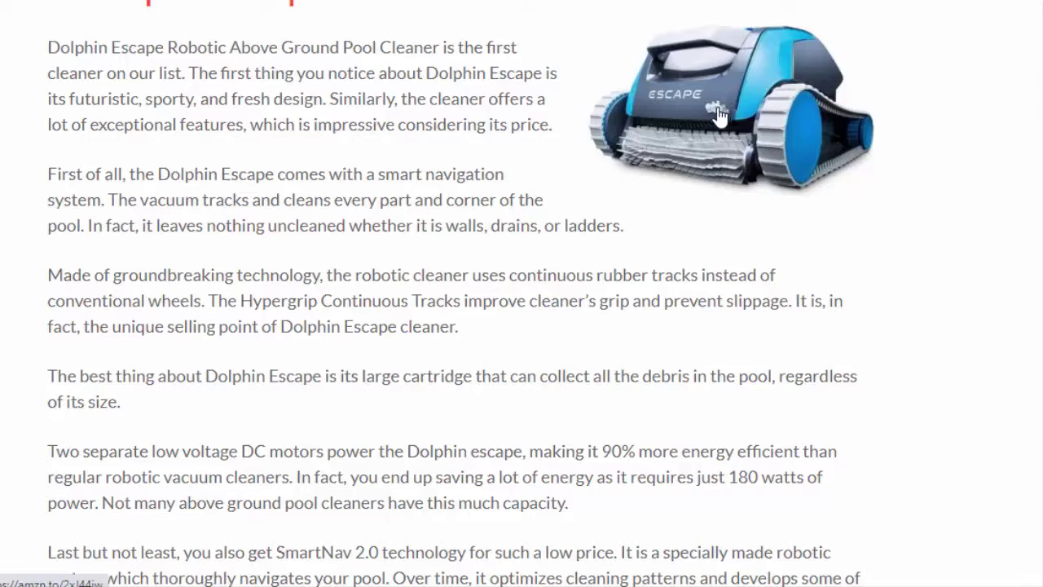
scroll(435, 98, up, 2)
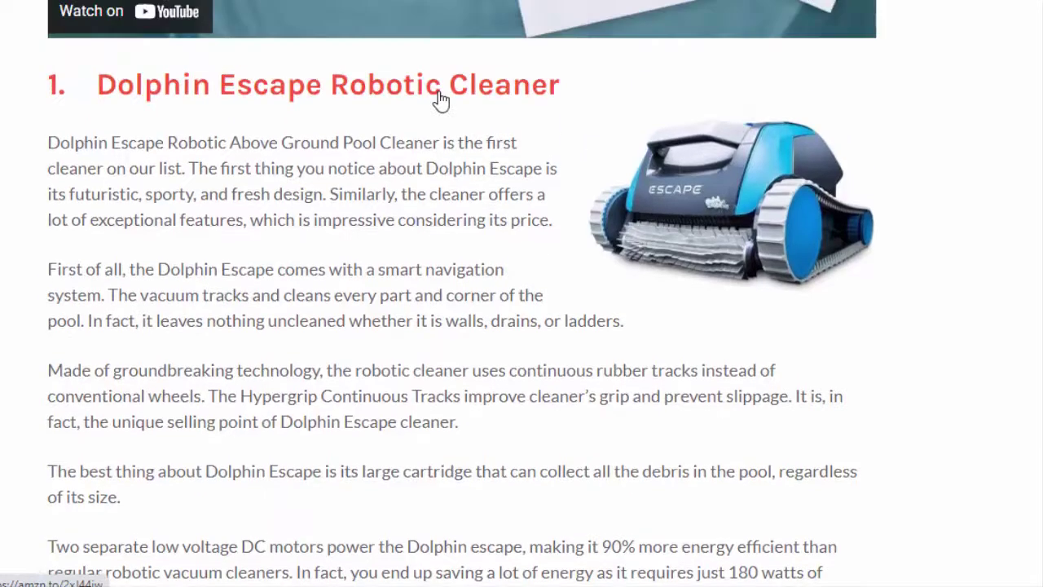
scroll(399, 122, down, 5)
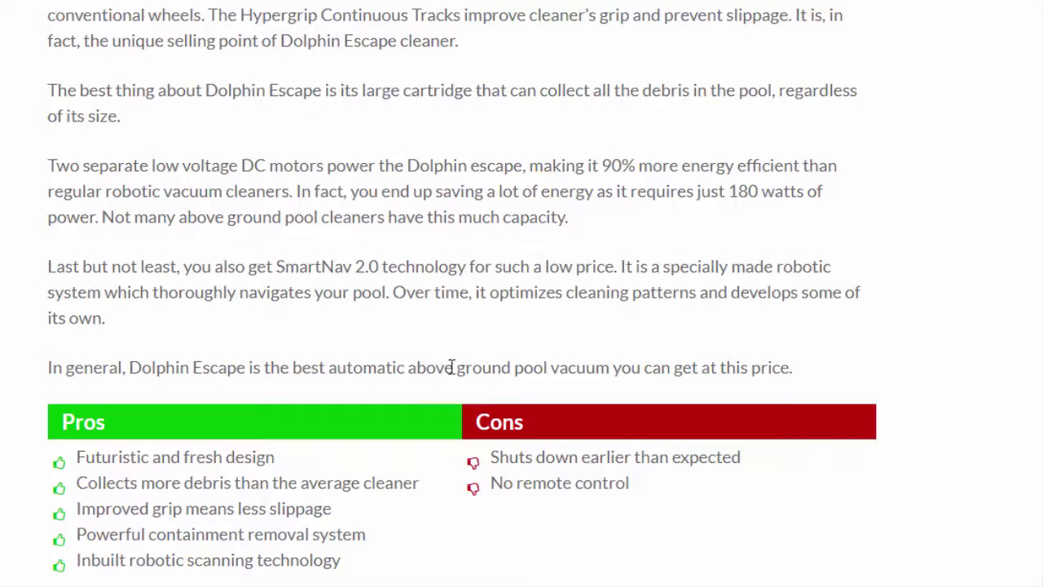
scroll(453, 367, down, 3)
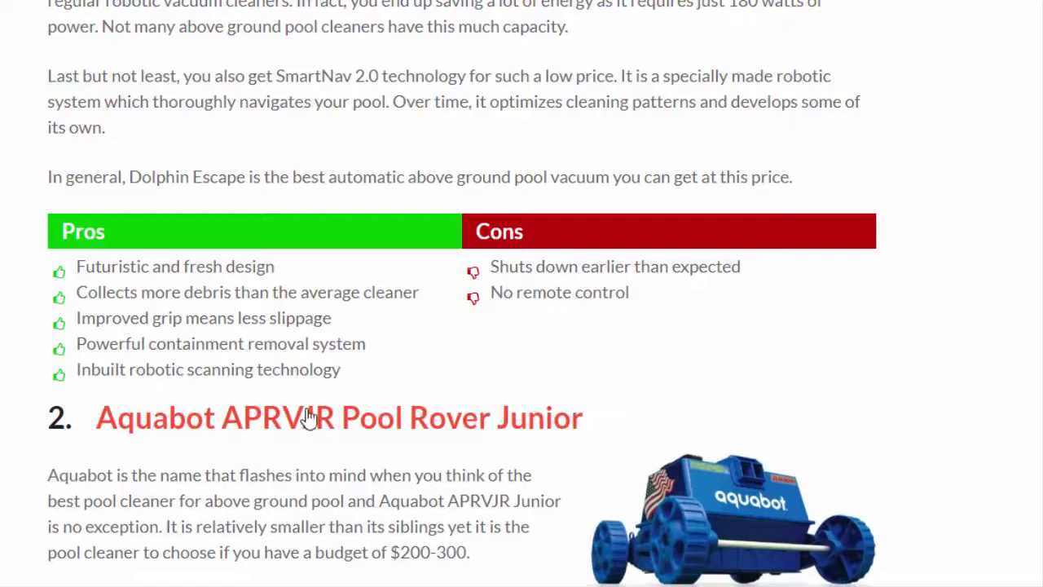
Step: Go back over the Dolphin Escape review from its linked heading through the pros and cons to the second product's heading
scroll(310, 364, up, 1)
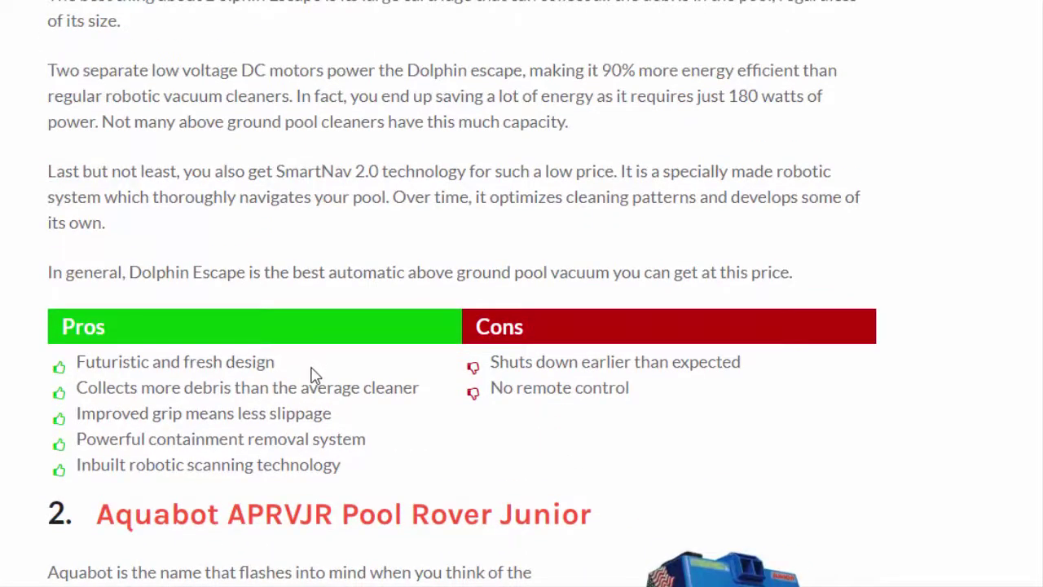
scroll(317, 372, up, 6)
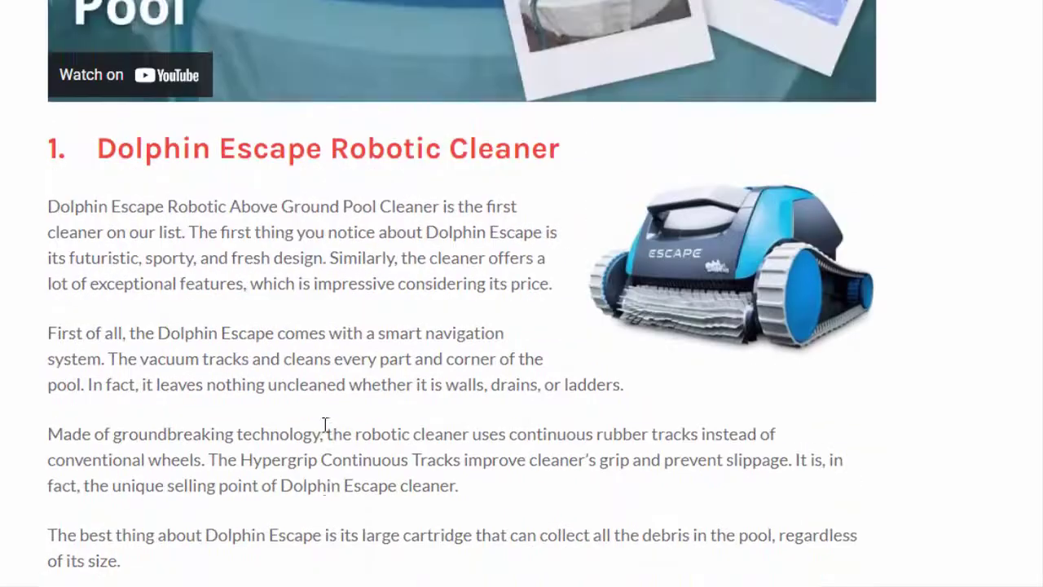
scroll(326, 424, up, 1)
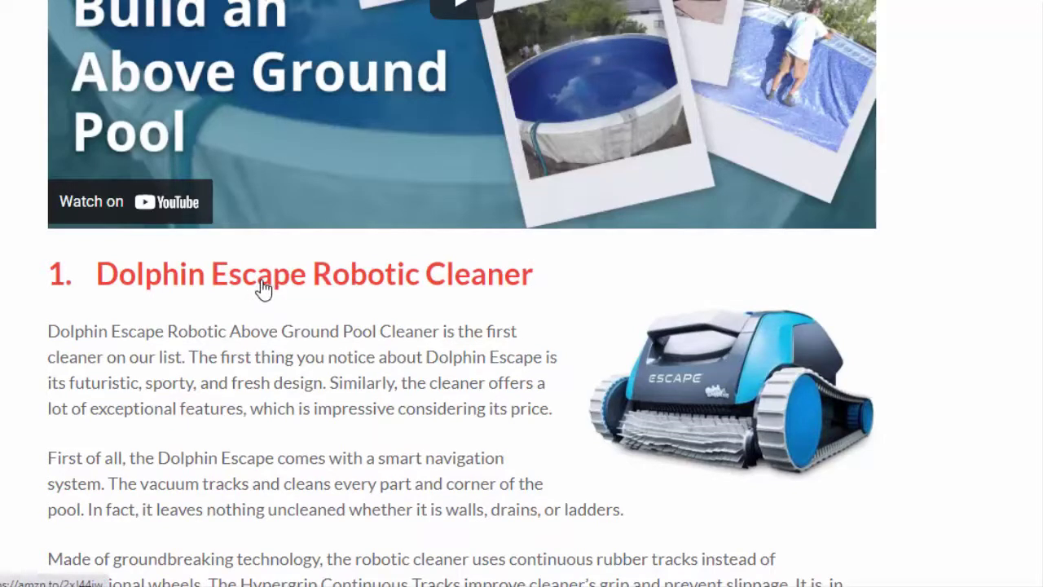
scroll(743, 424, down, 3)
scroll(743, 424, down, 3)
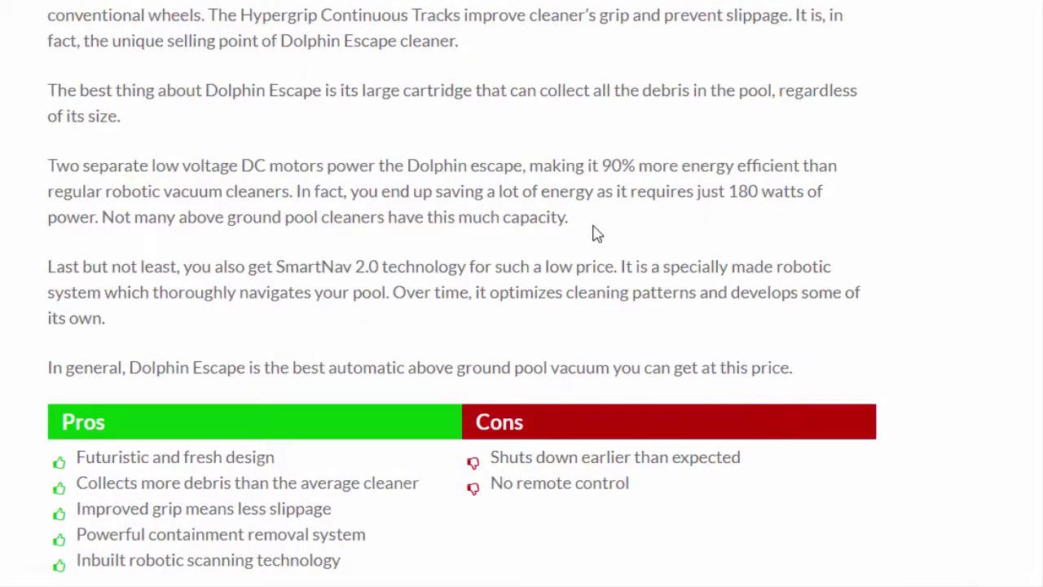
scroll(608, 188, down, 2)
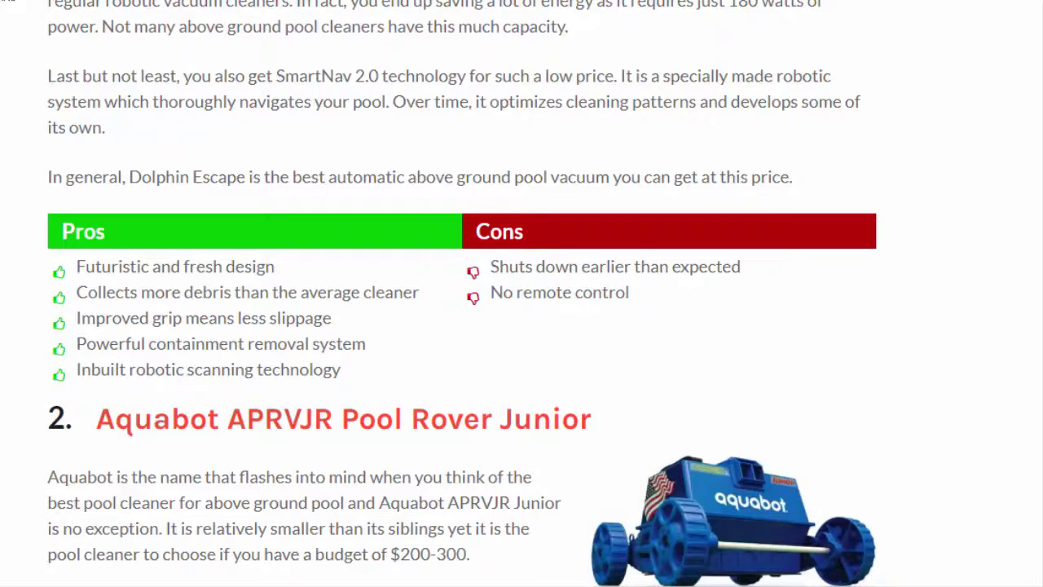
scroll(462, 277, down, 1)
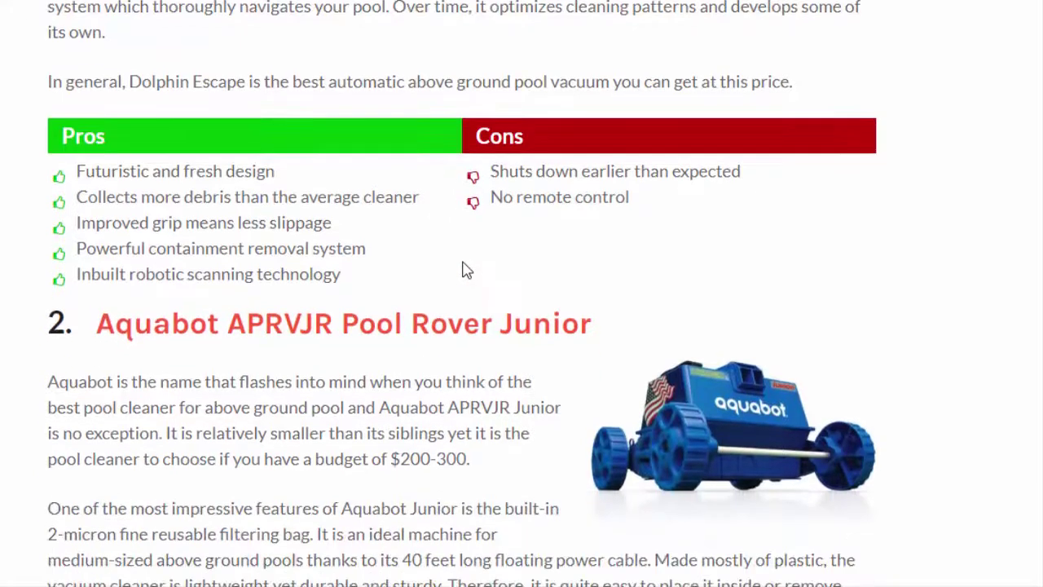
Step: Recheck the Dolphin Escape review's image and text, and compare its layout with the Aquabot APRVJR Pool Rover Junior section
scroll(461, 269, up, 7)
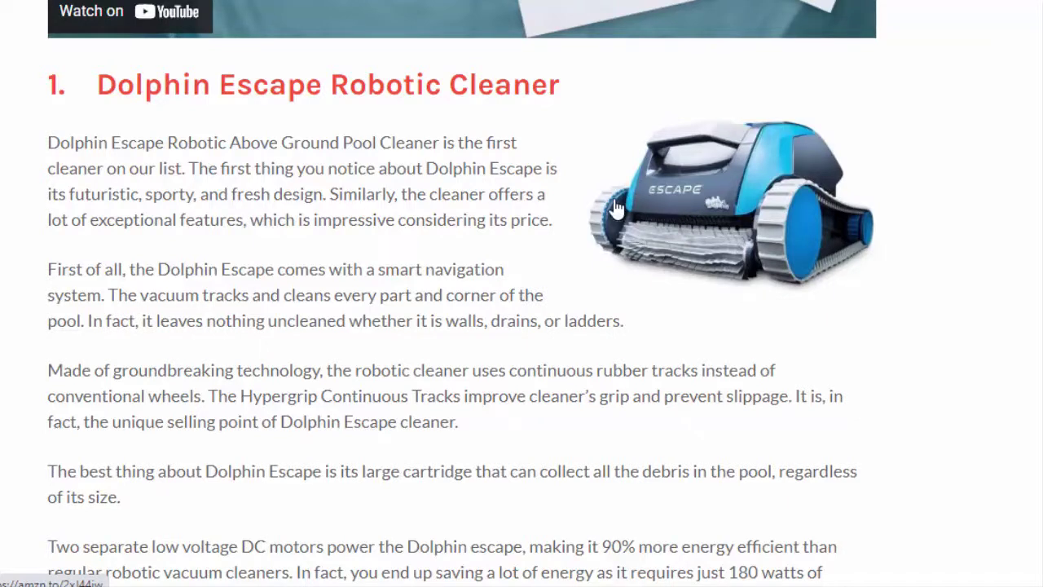
scroll(617, 237, down, 5)
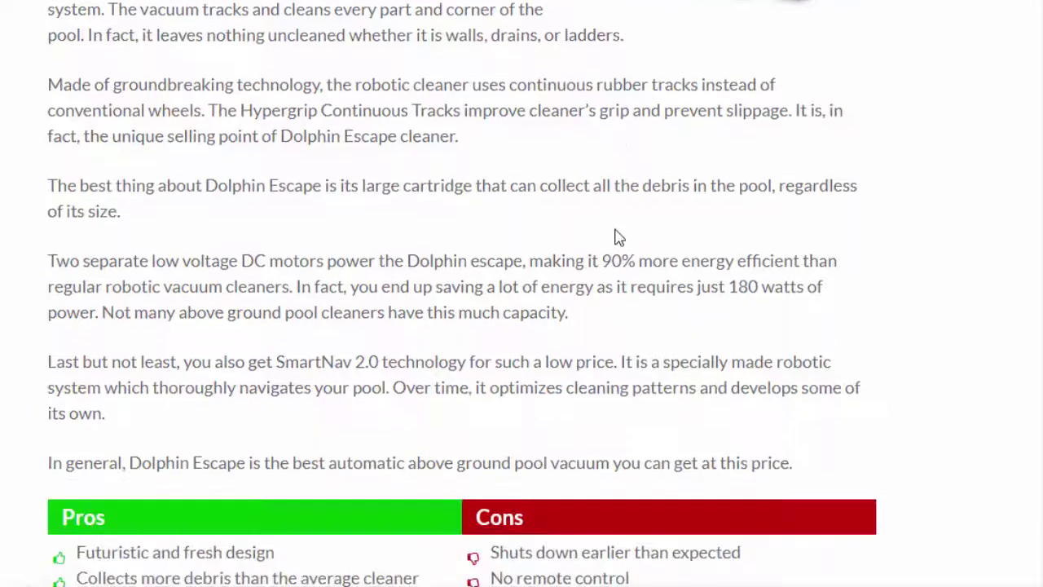
scroll(624, 223, up, 2)
scroll(623, 222, down, 1)
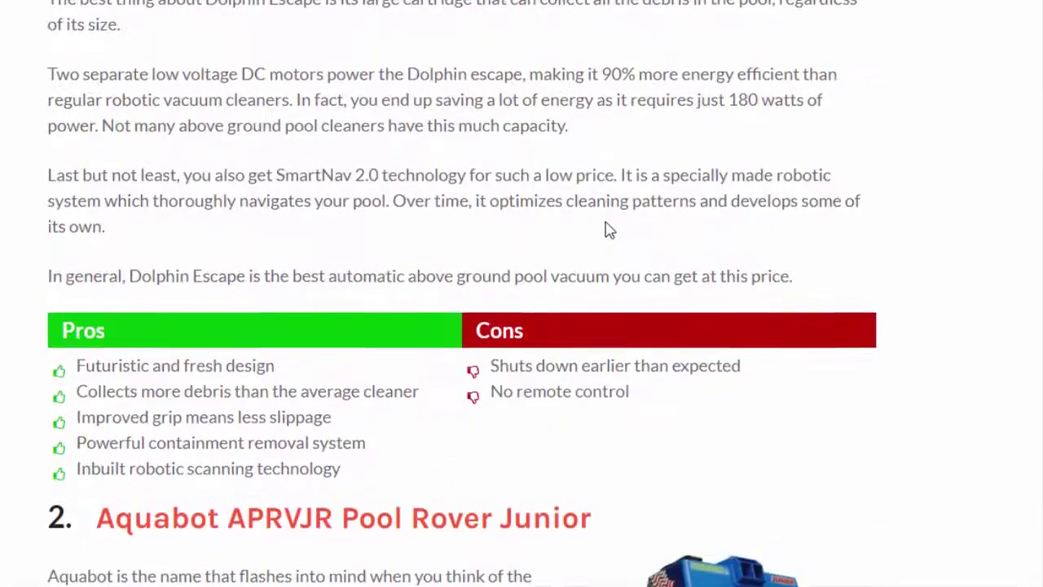
scroll(612, 221, down, 4)
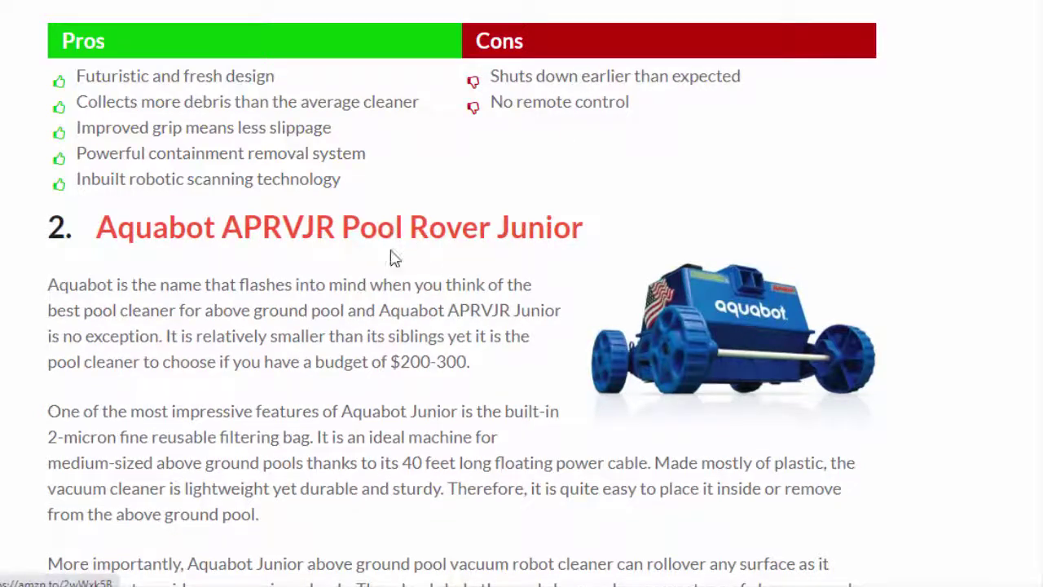
scroll(391, 258, down, 1)
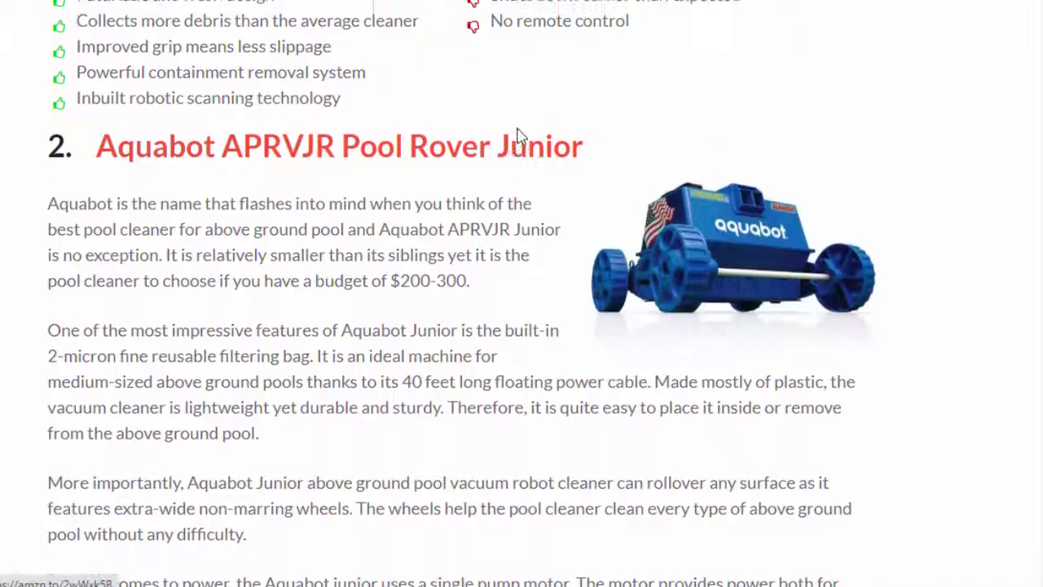
Step: Skim the remaining numbered product reviews after the Aquabot Pool Rover Junior, comparing their linked headings, images and pros and cons boxes
scroll(522, 132, down, 15)
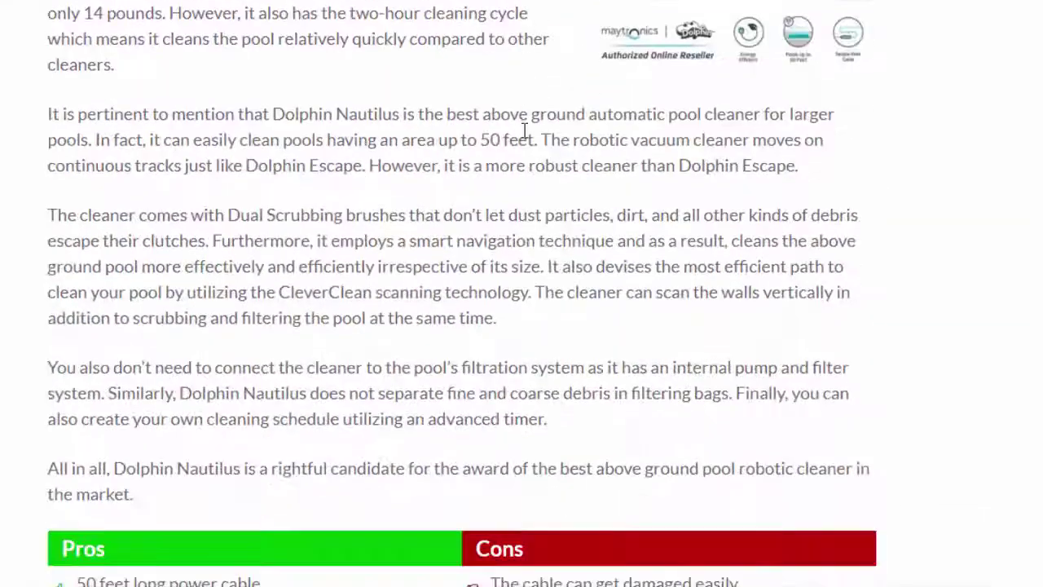
scroll(573, 217, down, 20)
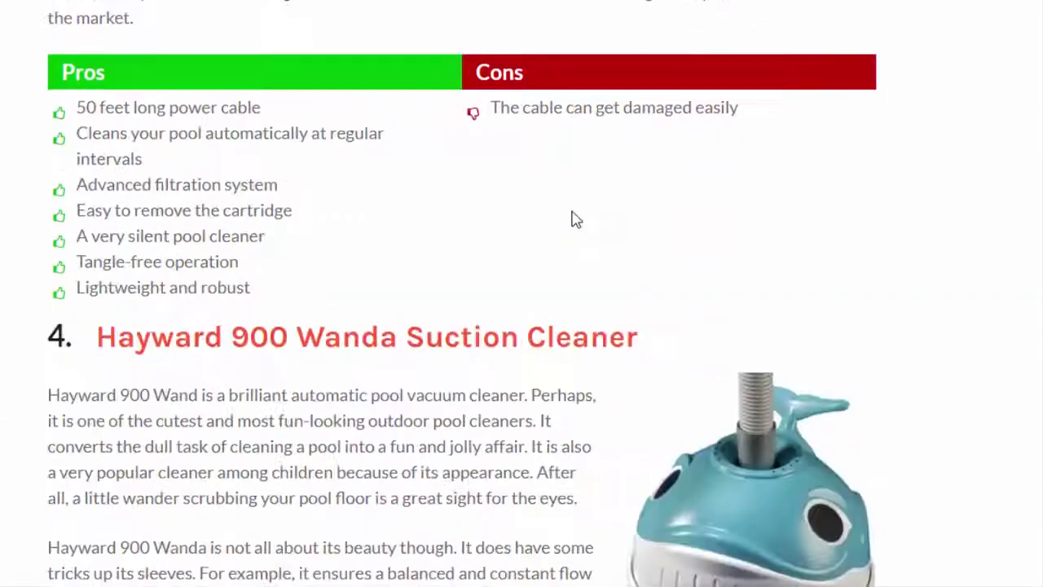
scroll(570, 214, down, 11)
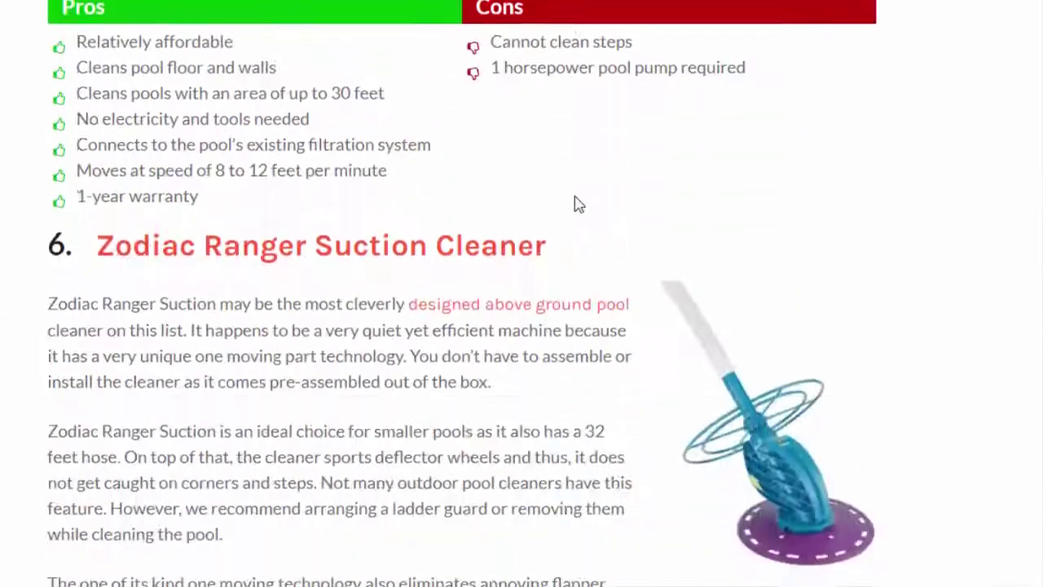
scroll(575, 209, down, 5)
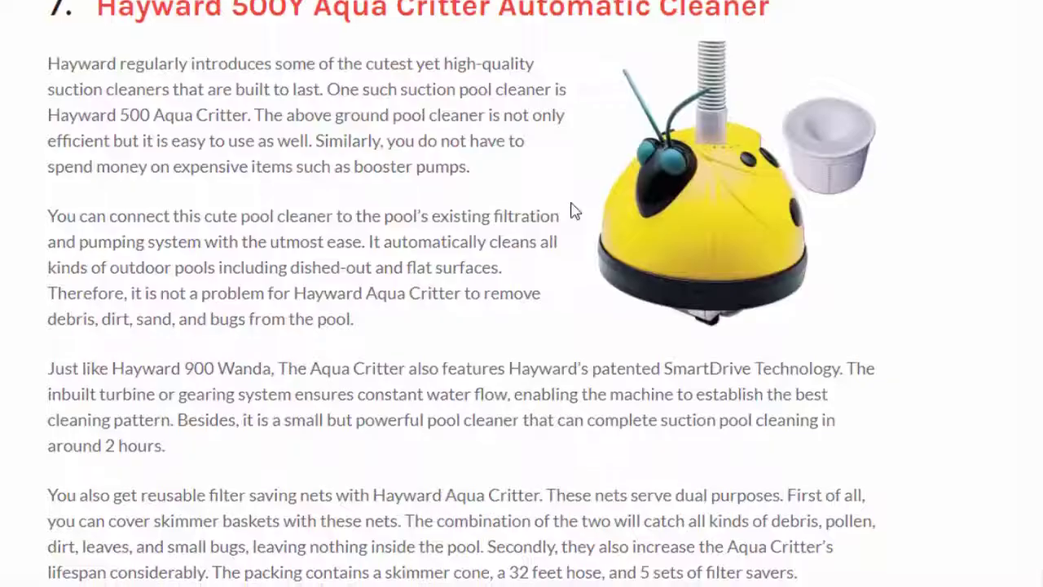
scroll(568, 220, down, 15)
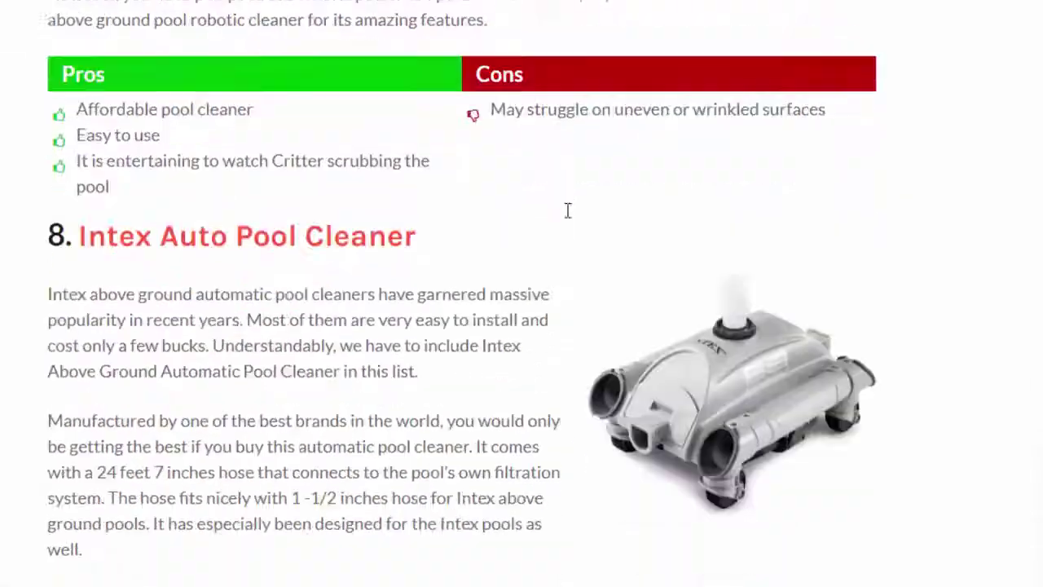
scroll(570, 220, down, 20)
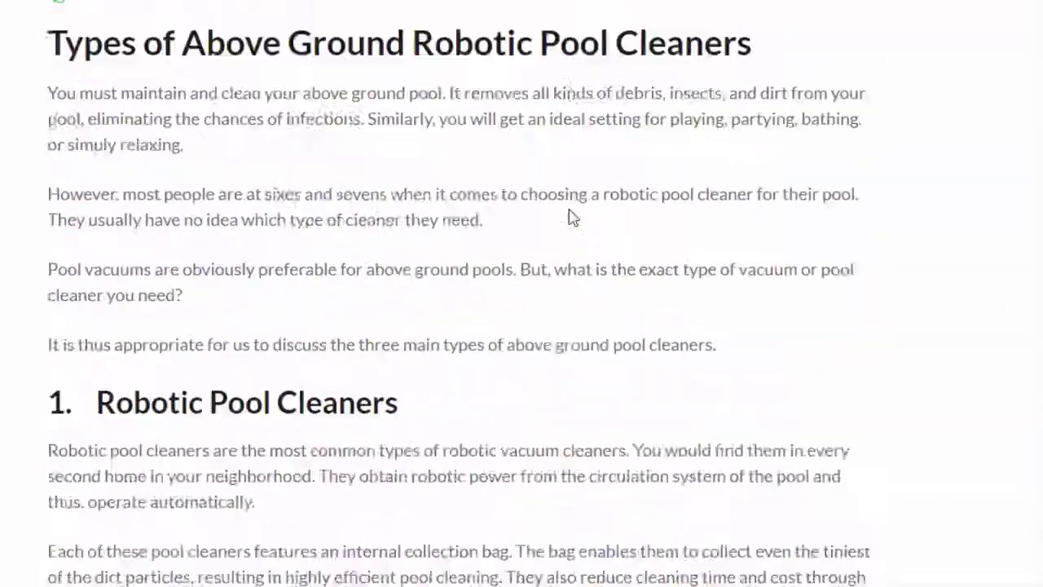
Step: Examine the Types of Above Ground Robotic Pool Cleaners section that follows the last product review, including its numbered subheadings
scroll(570, 216, up, 20)
scroll(566, 214, down, 3)
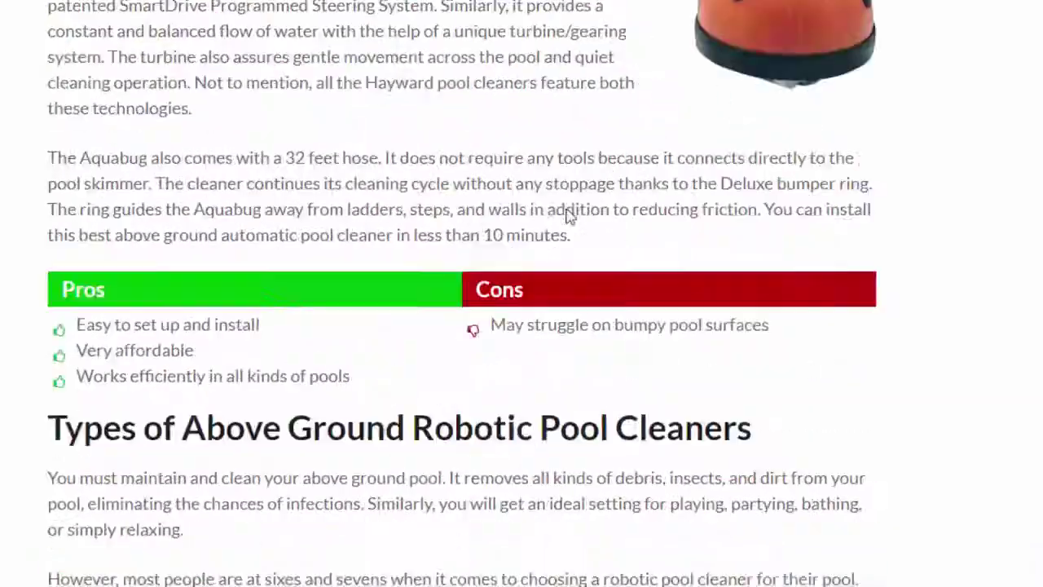
scroll(534, 241, down, 12)
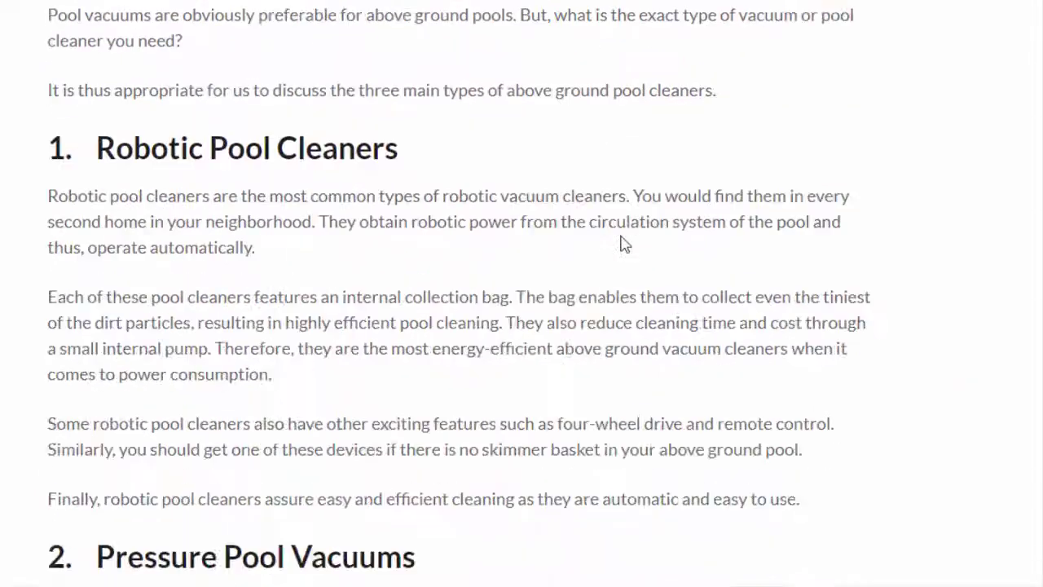
scroll(466, 168, down, 4)
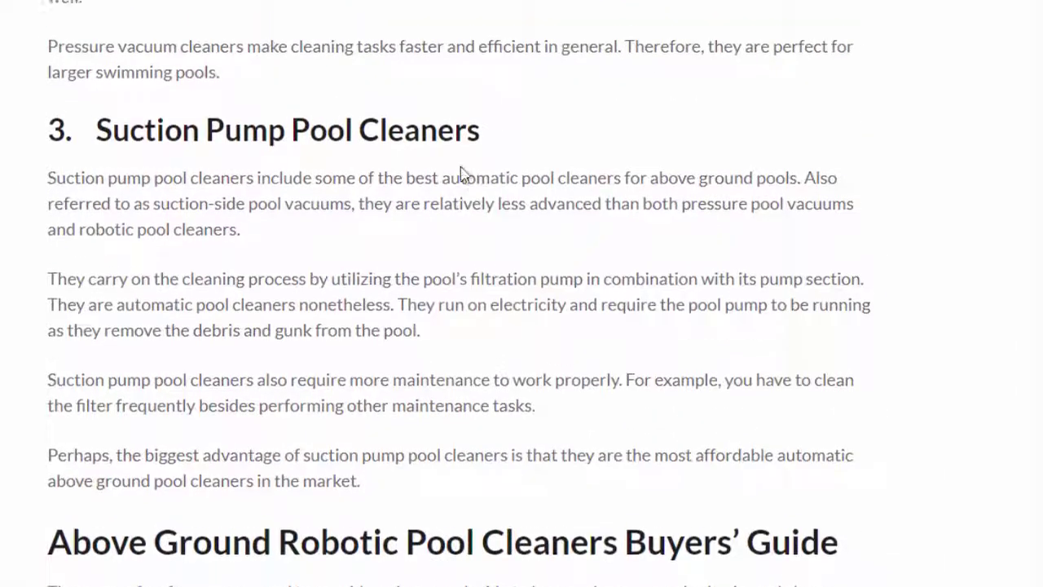
Step: Review the Above Ground Robotic Pool Cleaners Buyers' Guide and its numbered buying factors from Pool Size to Price
scroll(498, 187, down, 5)
scroll(513, 214, up, 1)
scroll(277, 261, down, 6)
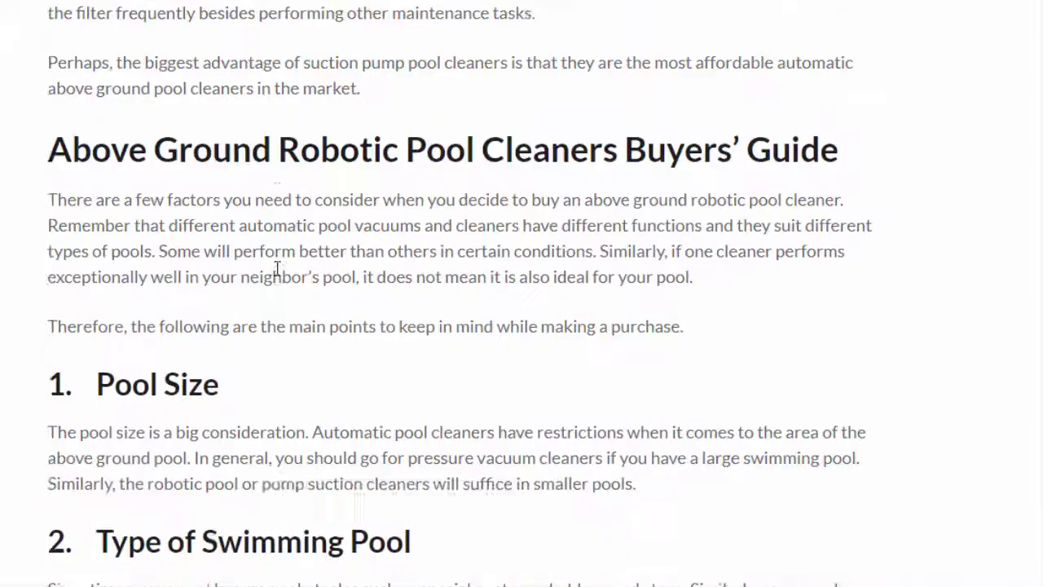
scroll(273, 247, down, 10)
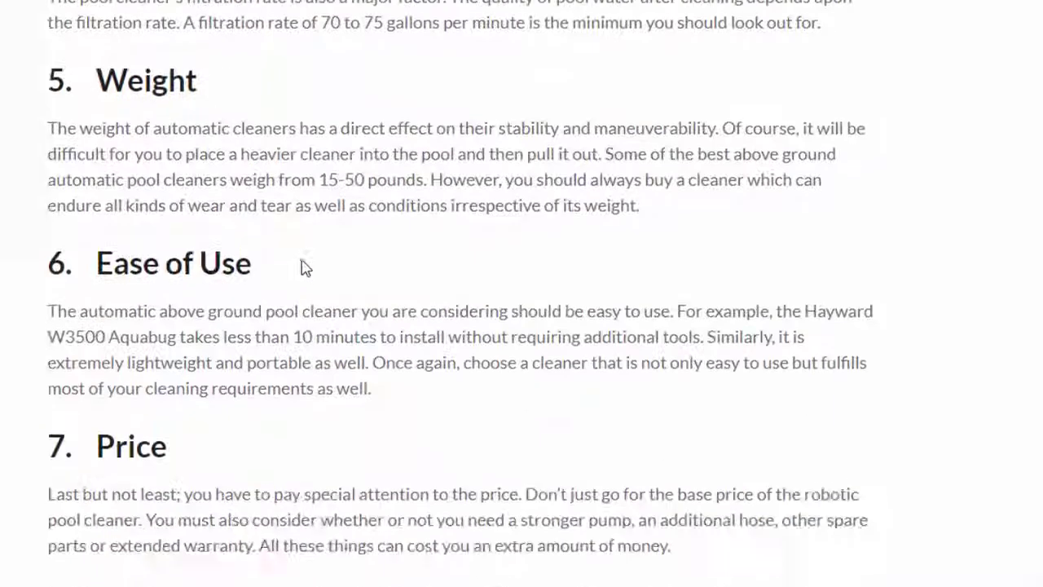
scroll(131, 375, down, 2)
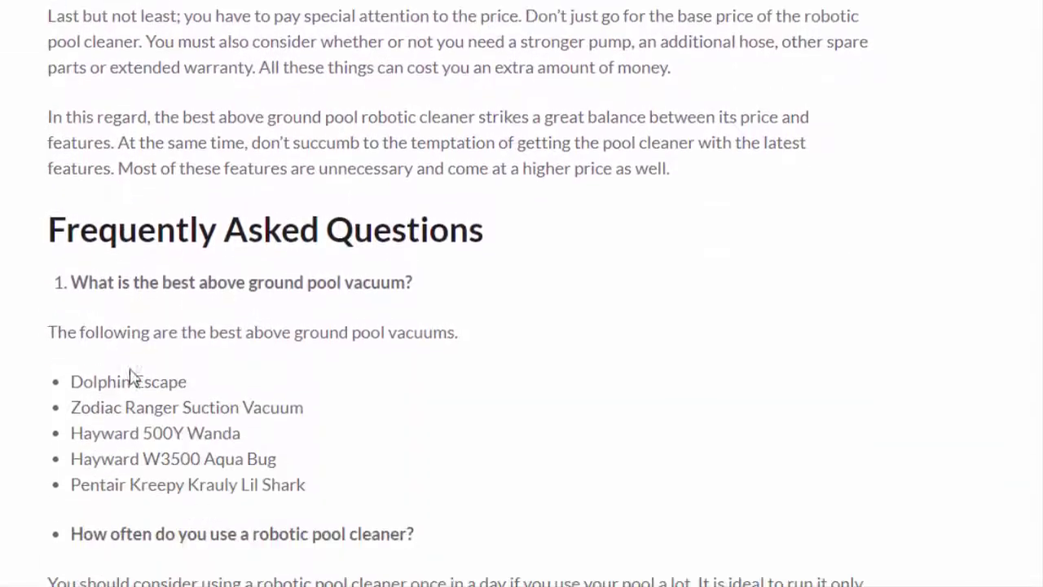
Step: Examine how the Frequently Asked Questions section presents its questions, bulleted product list and short answers
scroll(362, 259, down, 2)
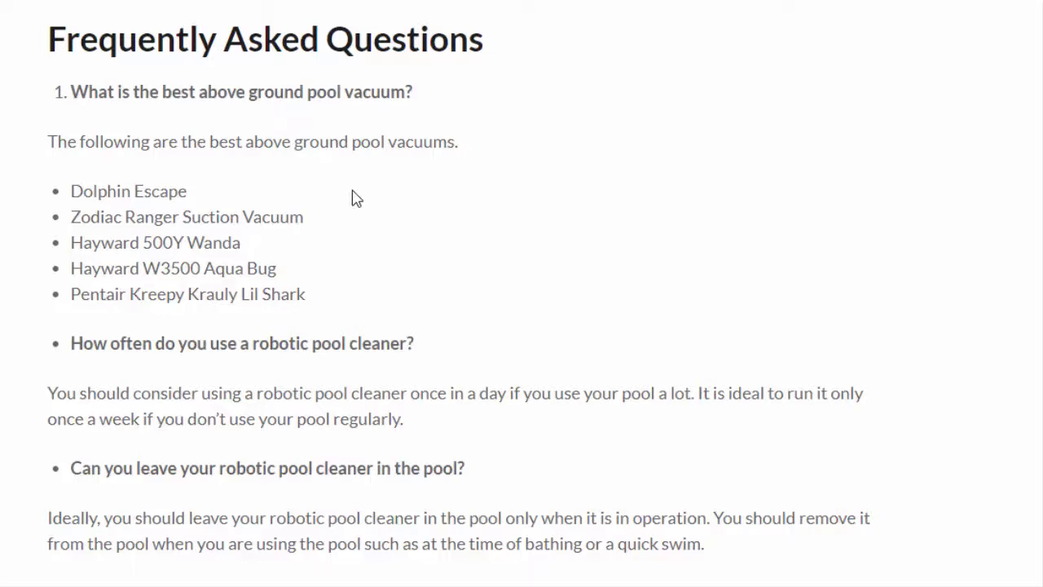
scroll(317, 174, down, 5)
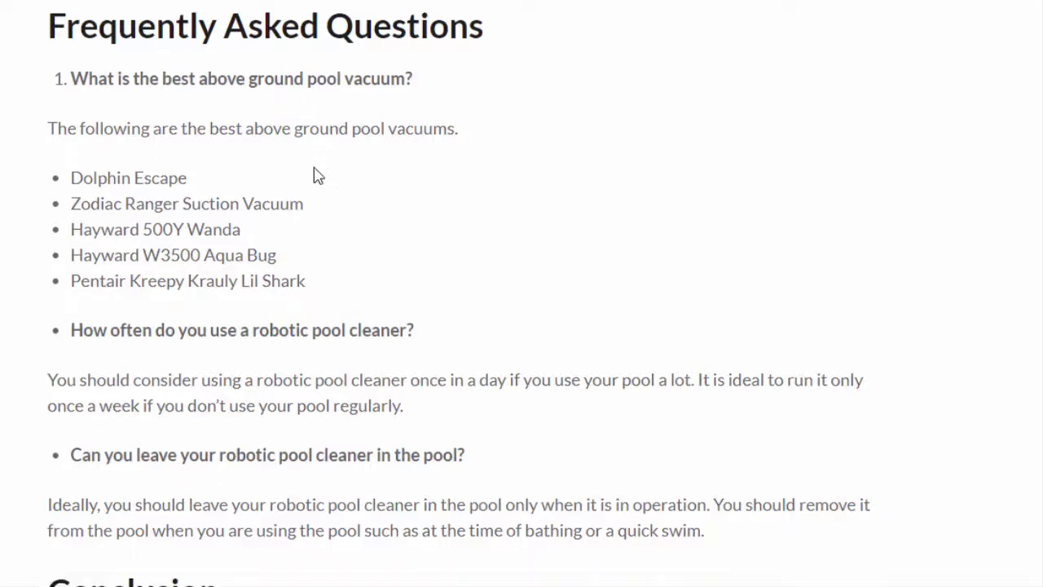
scroll(388, 254, up, 5)
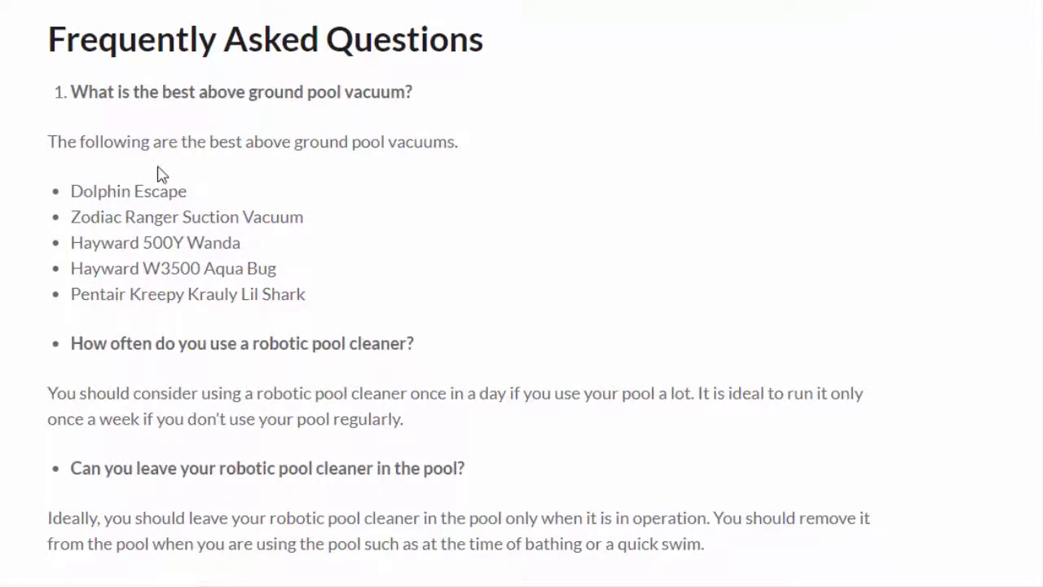
scroll(229, 122, up, 1)
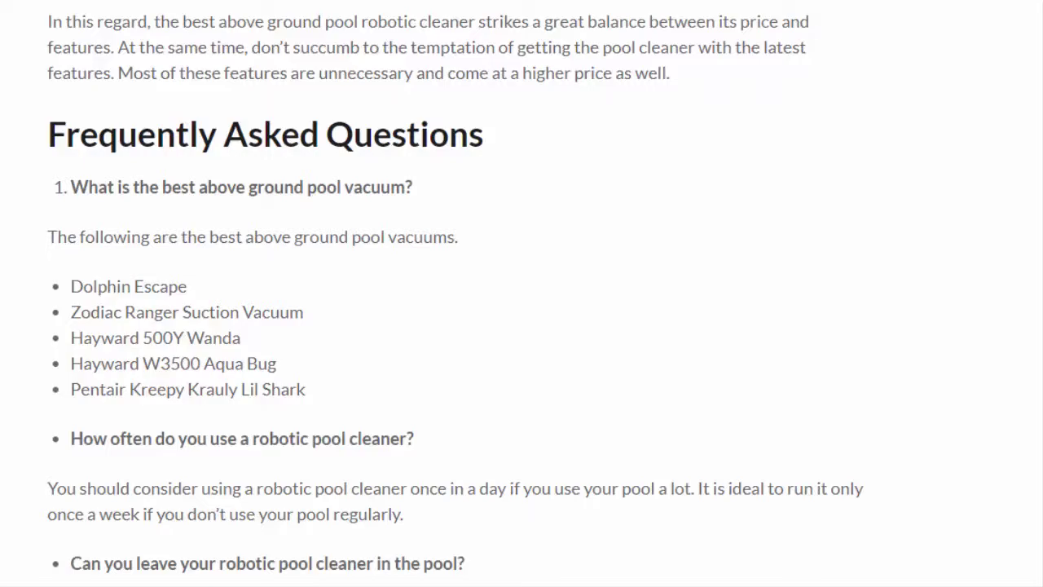
Step: Go back from the FAQ through the buyers' guide and product reviews to recheck the Dolphin Escape section
scroll(460, 293, up, 20)
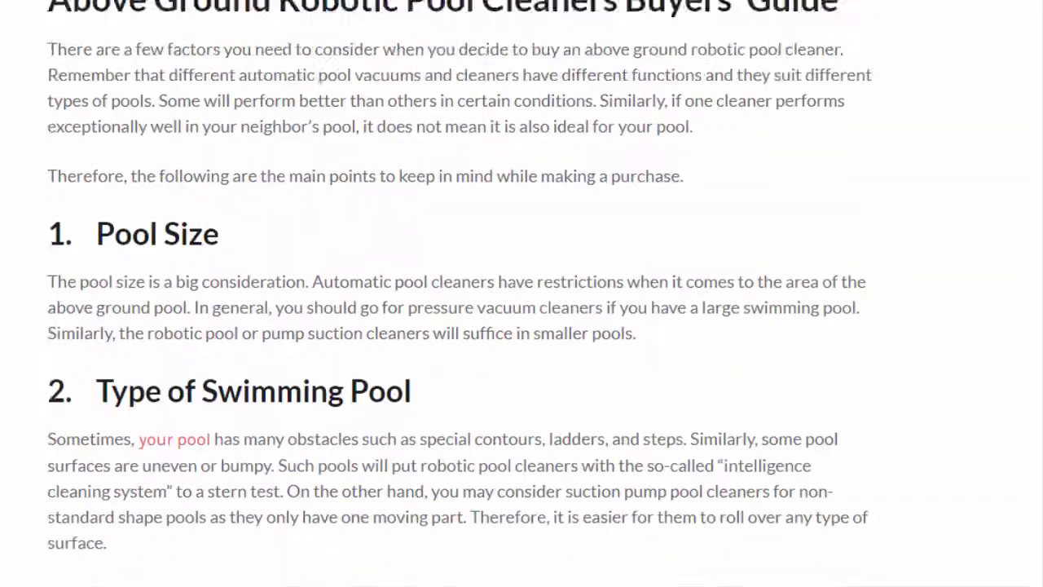
scroll(460, 293, up, 20)
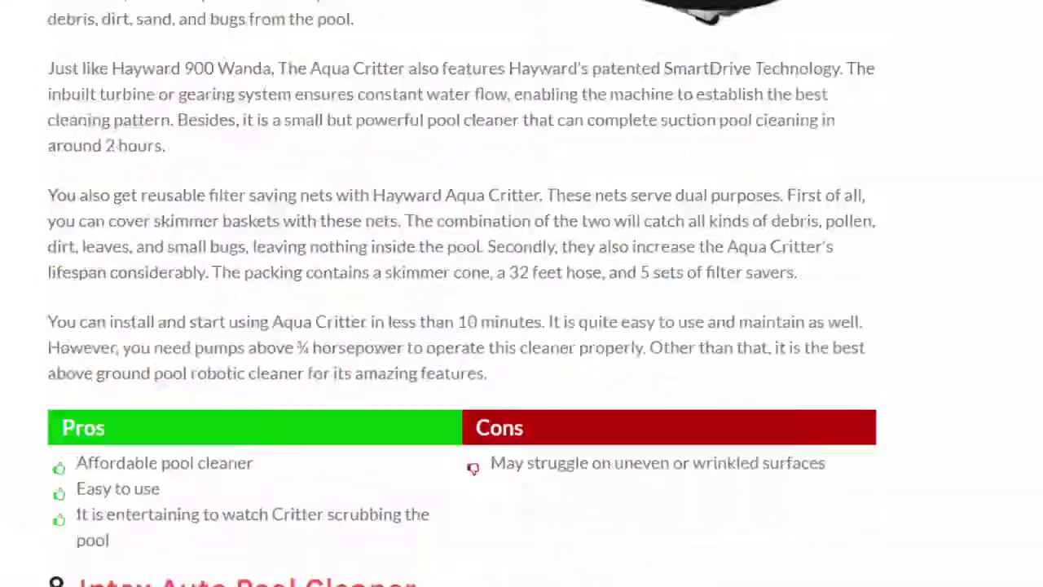
scroll(460, 293, up, 15)
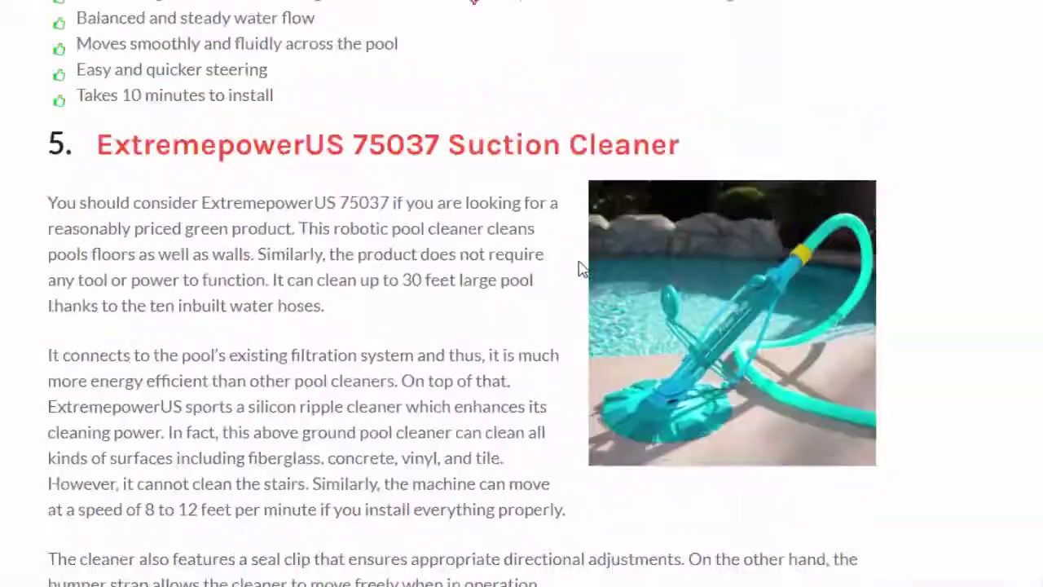
scroll(552, 268, up, 20)
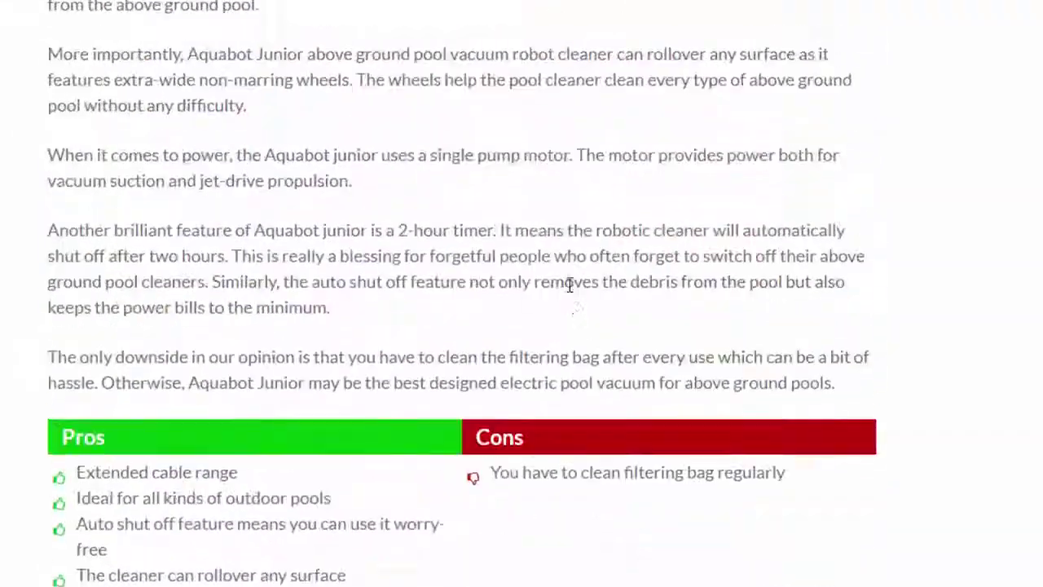
scroll(584, 345, up, 10)
scroll(612, 345, down, 15)
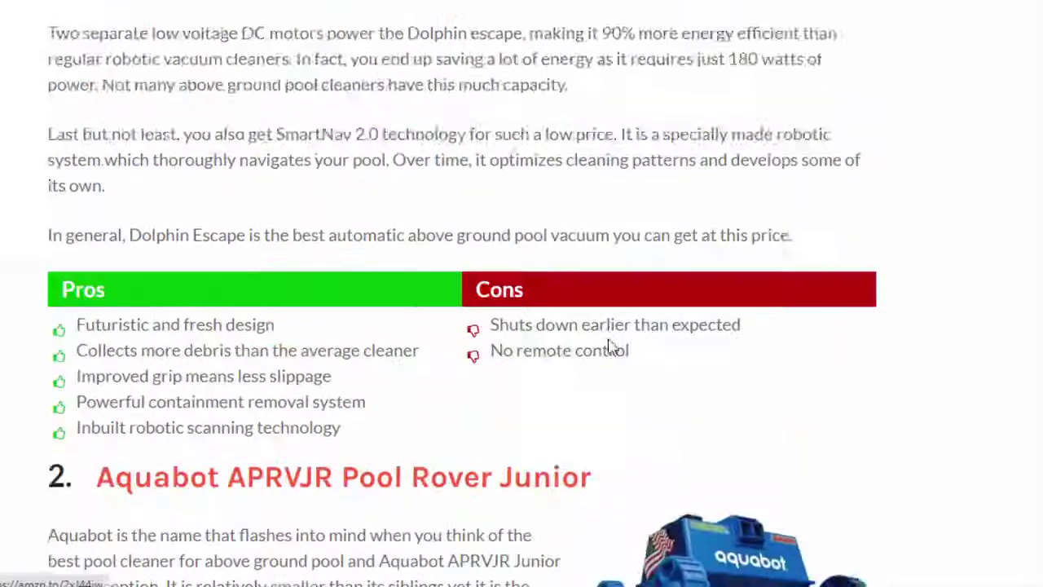
scroll(380, 245, up, 5)
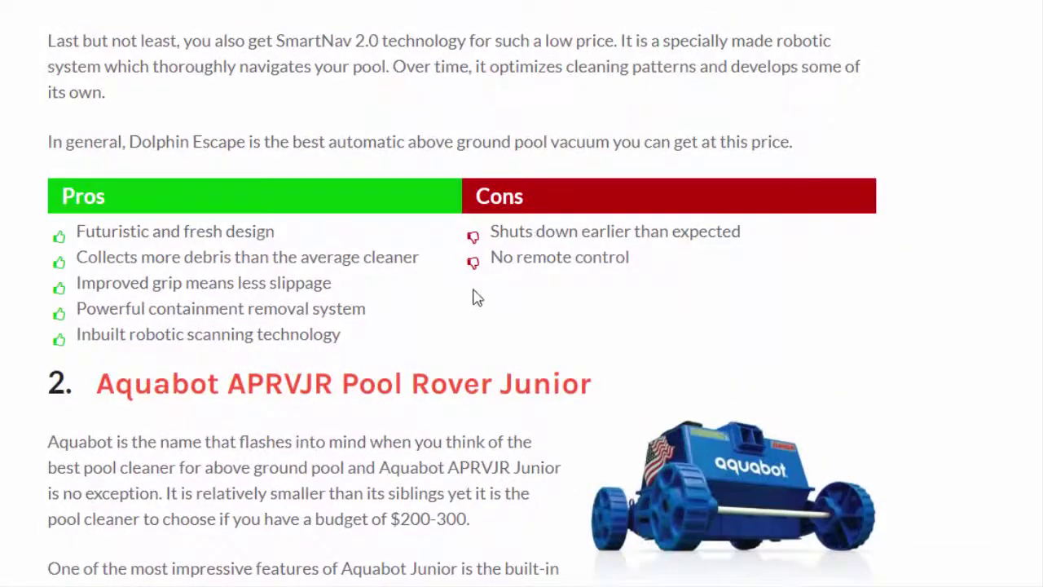
scroll(489, 310, up, 8)
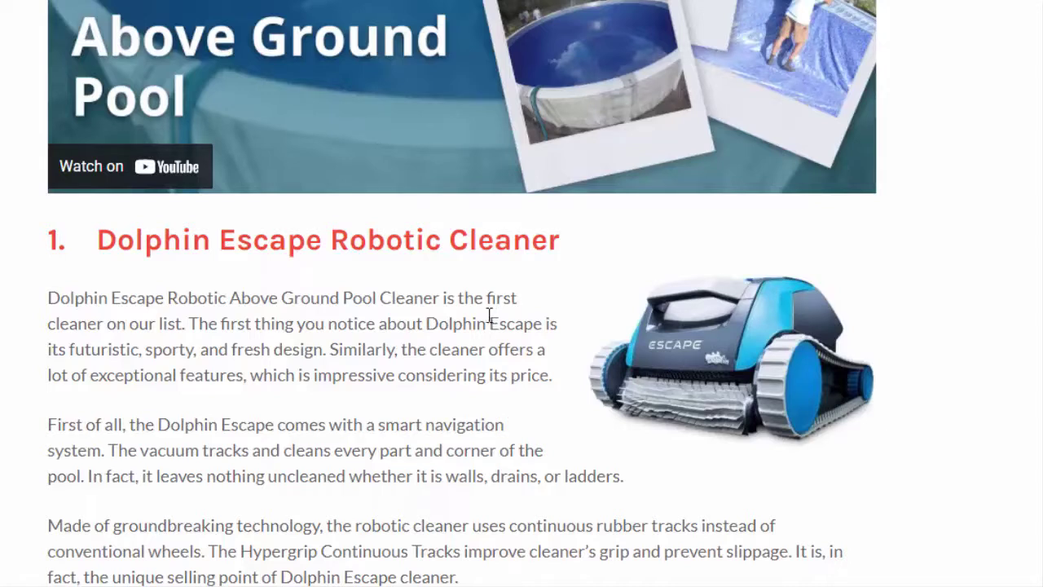
Step: Recheck the embedded video, the product comparison table and the introductory section on why to use a robotic pool cleaner
scroll(537, 346, up, 15)
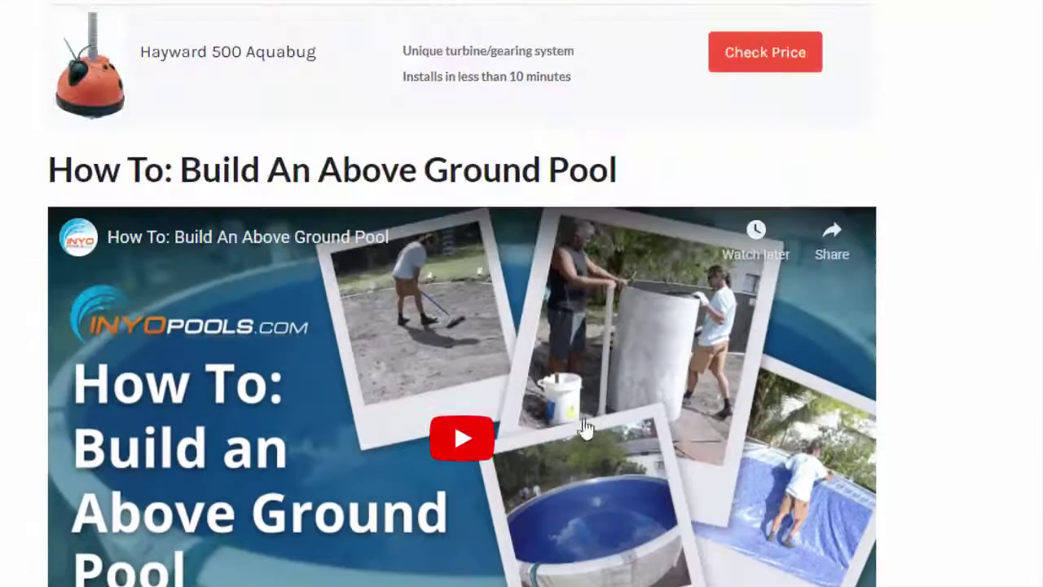
scroll(592, 419, up, 10)
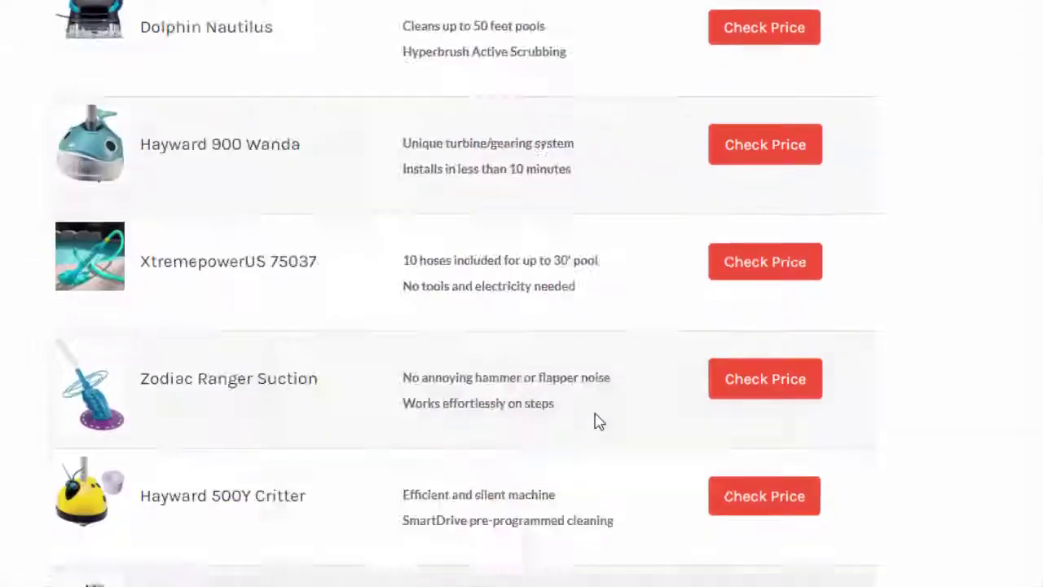
scroll(599, 422, up, 7)
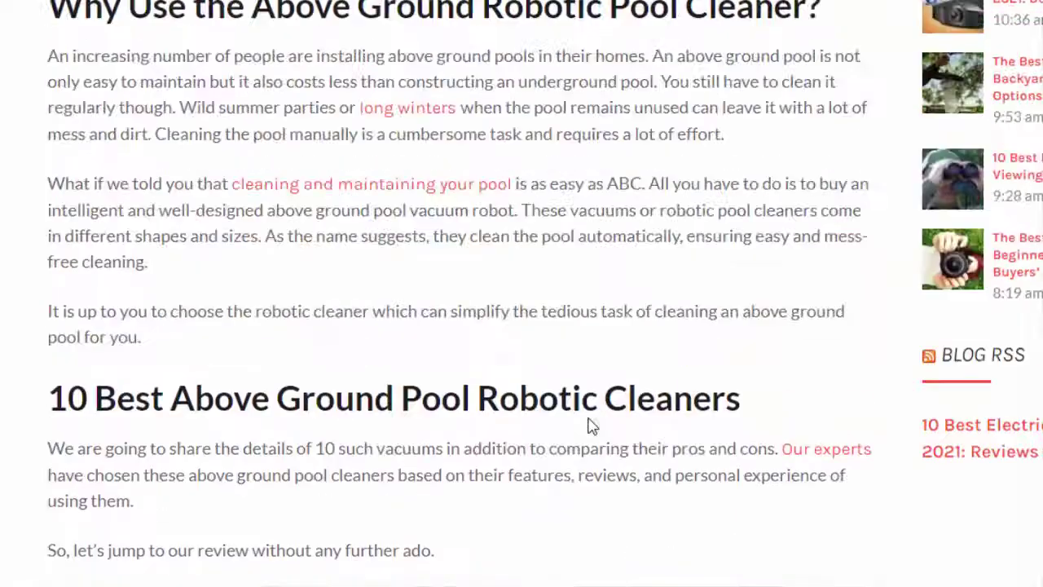
scroll(594, 412, up, 6)
scroll(585, 415, down, 5)
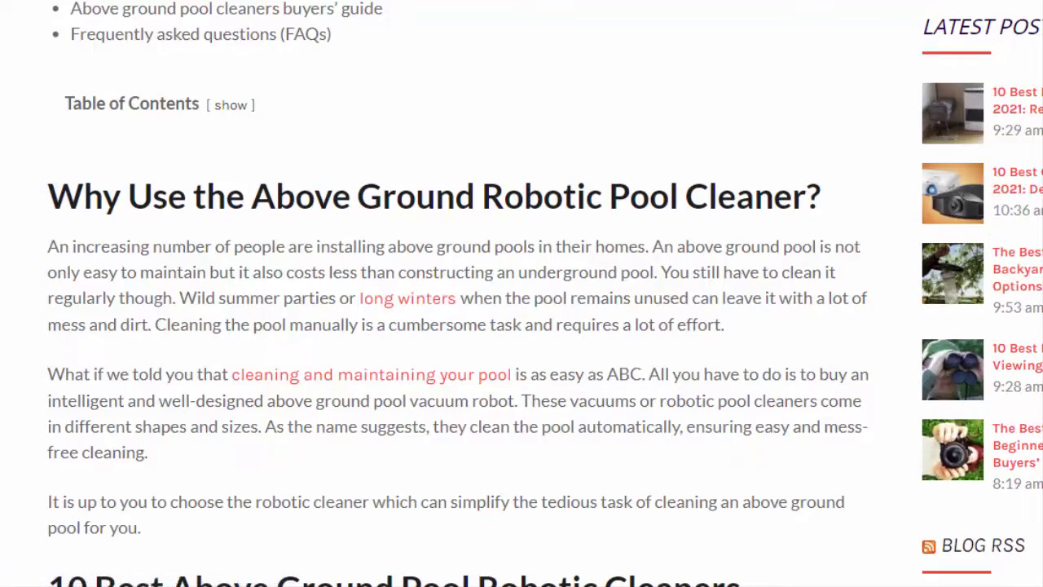
Step: Run through the full article order from the comparison table to the related posts and comment form at its end
scroll(522, 294, down, 15)
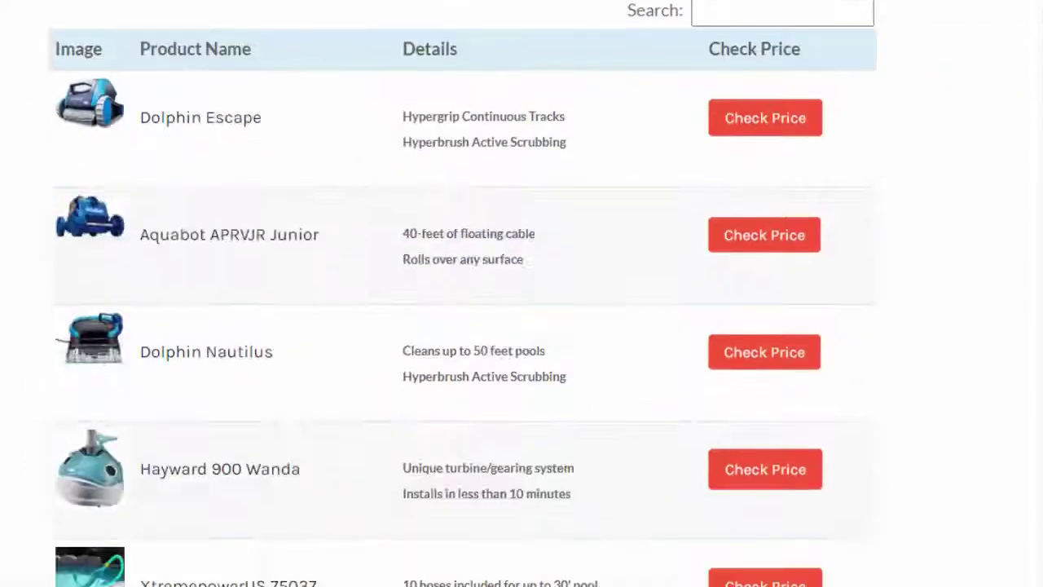
scroll(522, 294, down, 20)
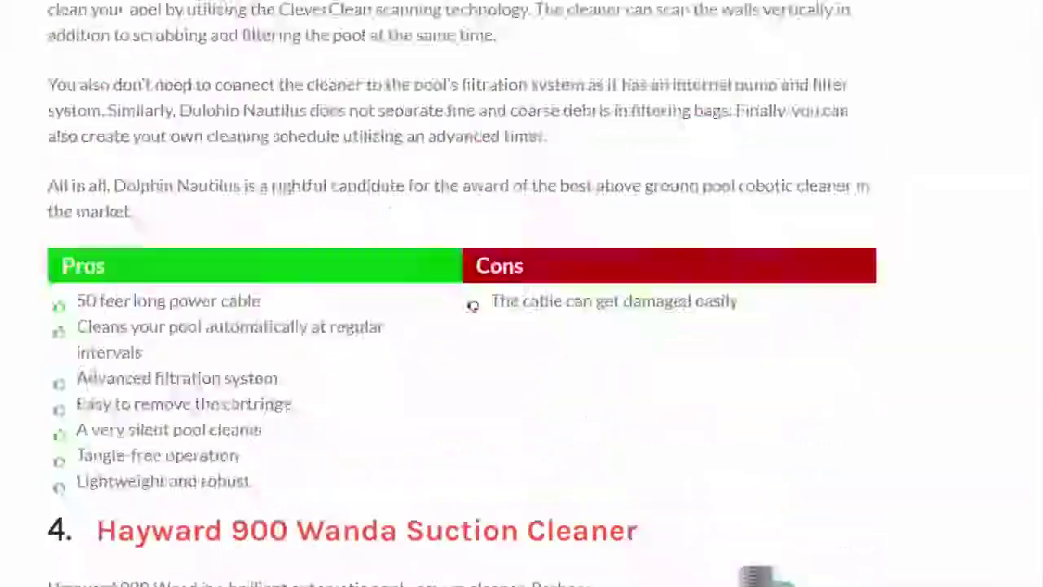
scroll(521, 293, down, 20)
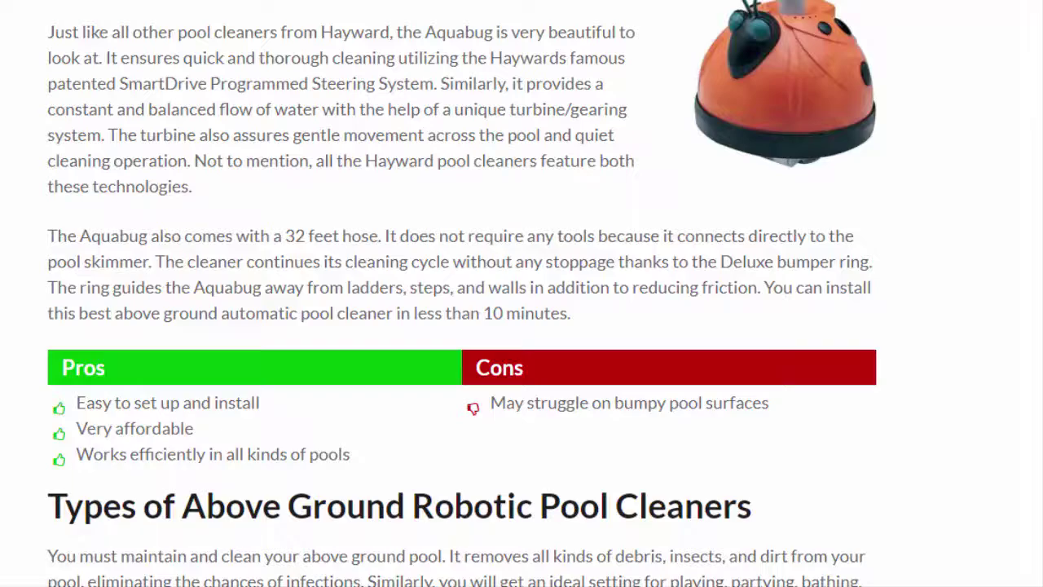
scroll(522, 294, down, 20)
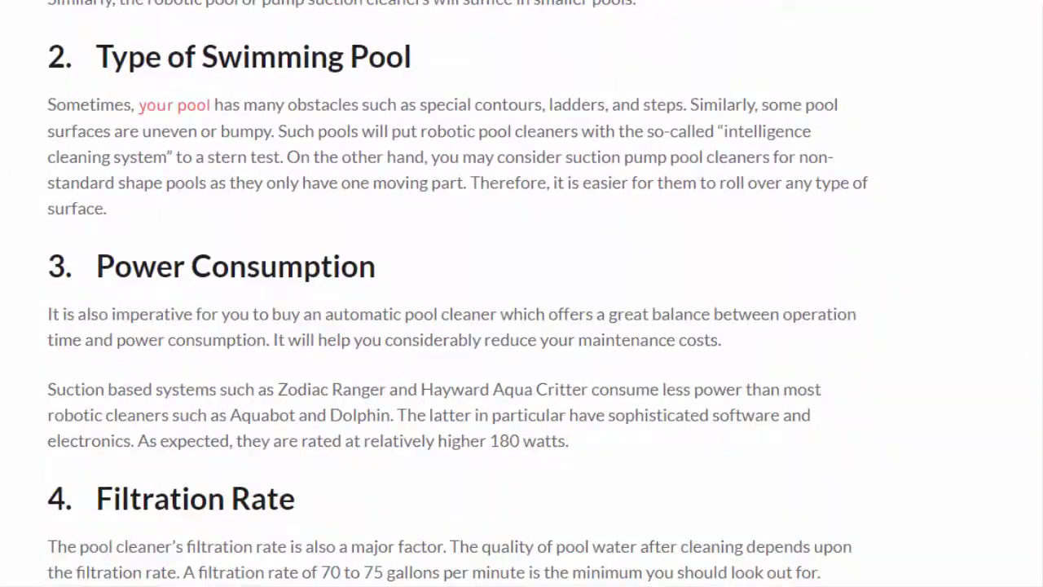
scroll(522, 294, down, 20)
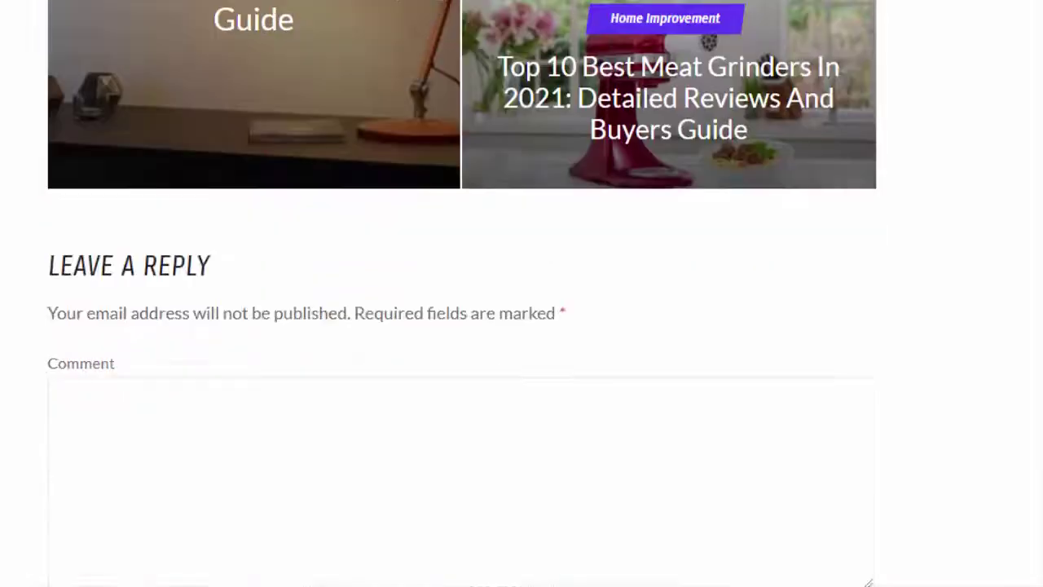
Step: Trace the article back from its comment form through the conclusion and embedded video to the opening introduction
scroll(522, 293, up, 8)
scroll(522, 294, up, 20)
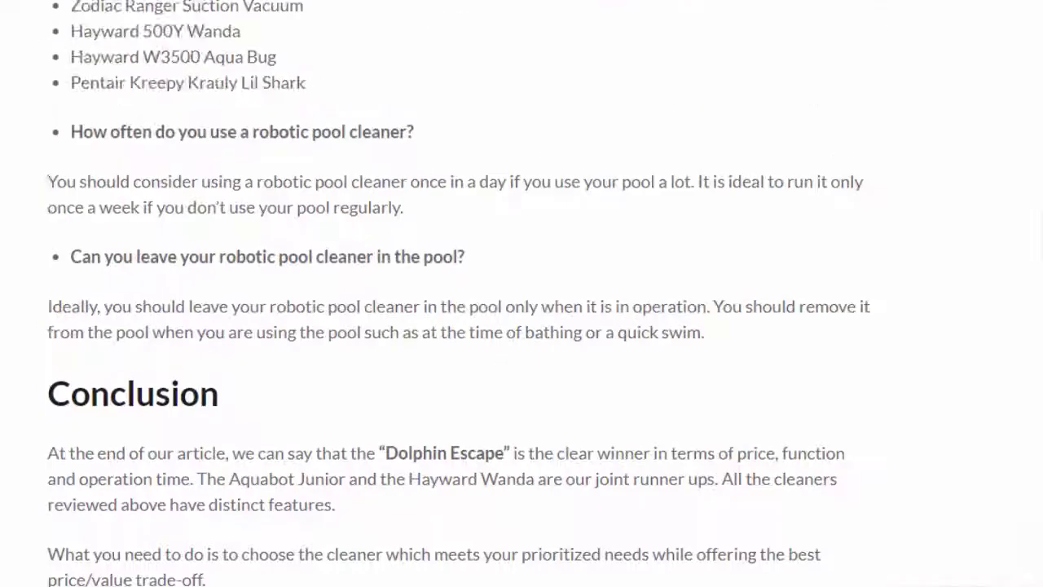
scroll(635, 329, up, 20)
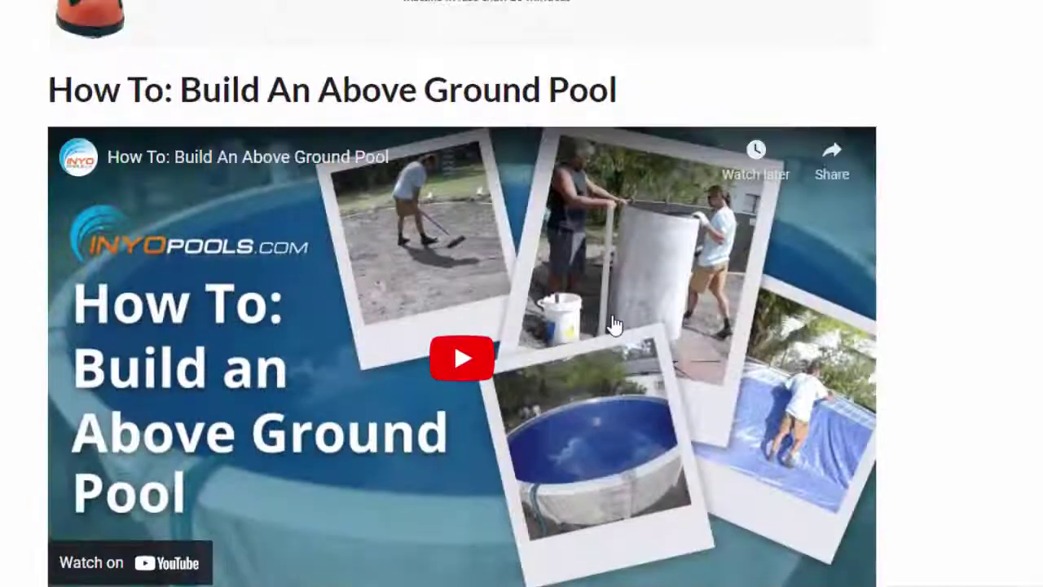
scroll(644, 334, up, 7)
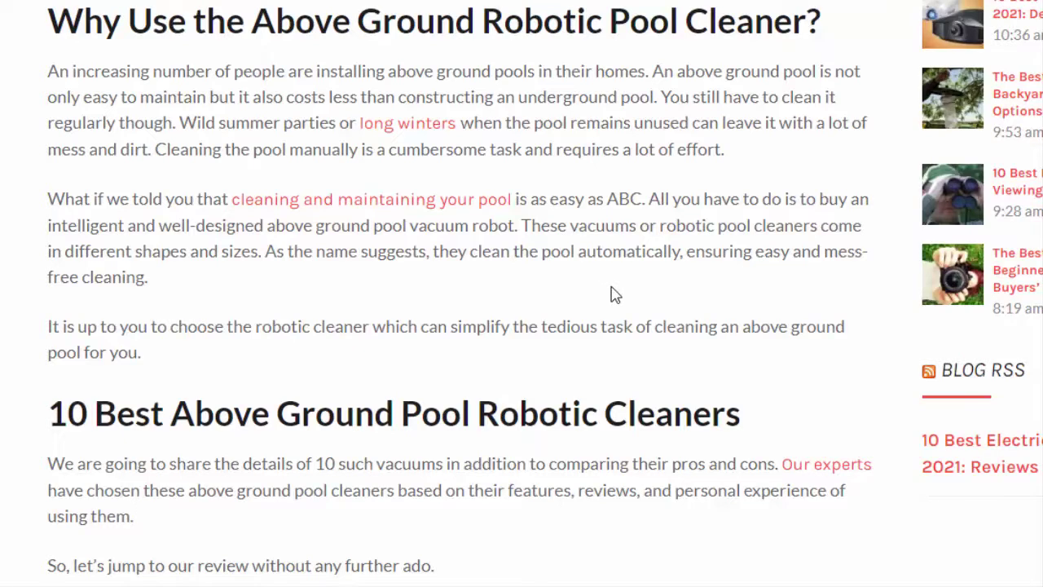
scroll(603, 322, up, 9)
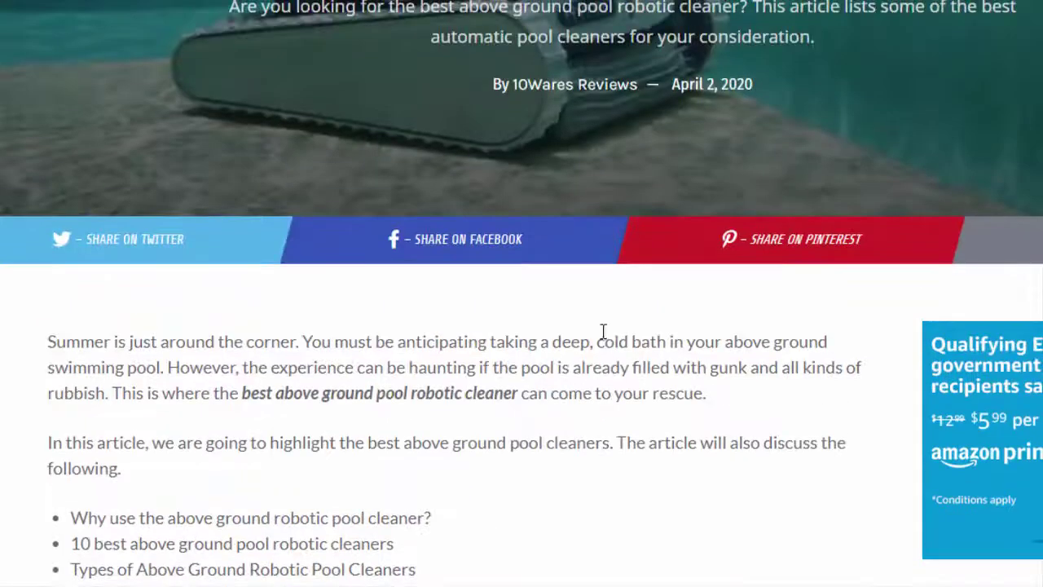
Step: Look over the article's opening again, from the introduction through the comparison table and video to the Dolphin Escape review
scroll(607, 330, down, 5)
scroll(612, 334, down, 15)
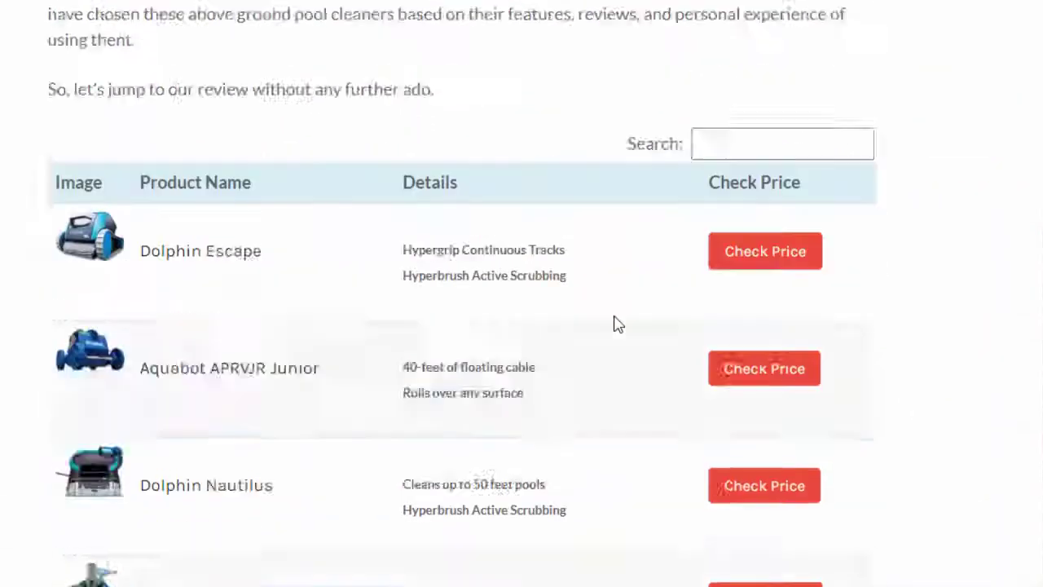
scroll(615, 322, down, 20)
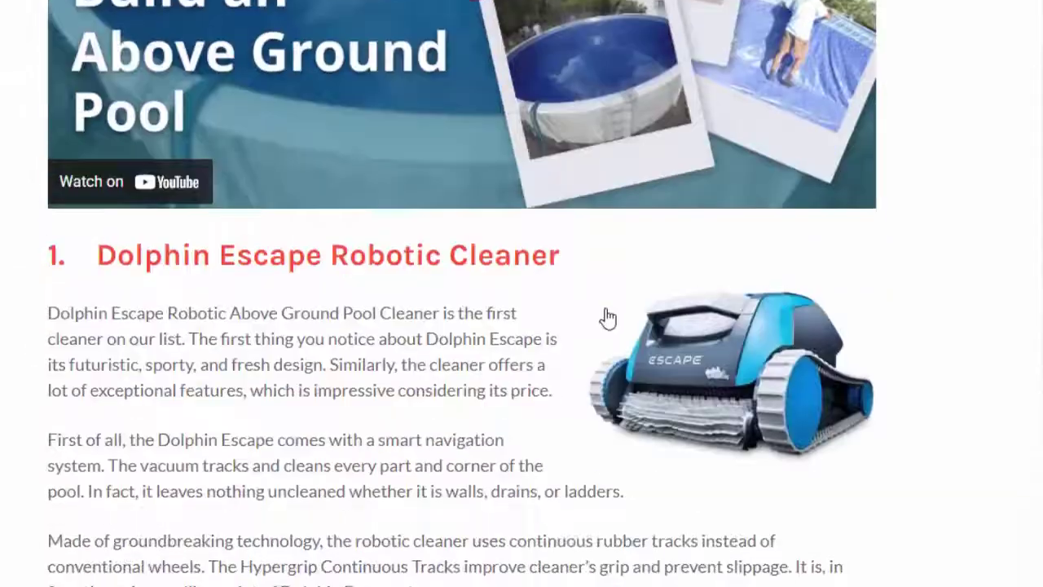